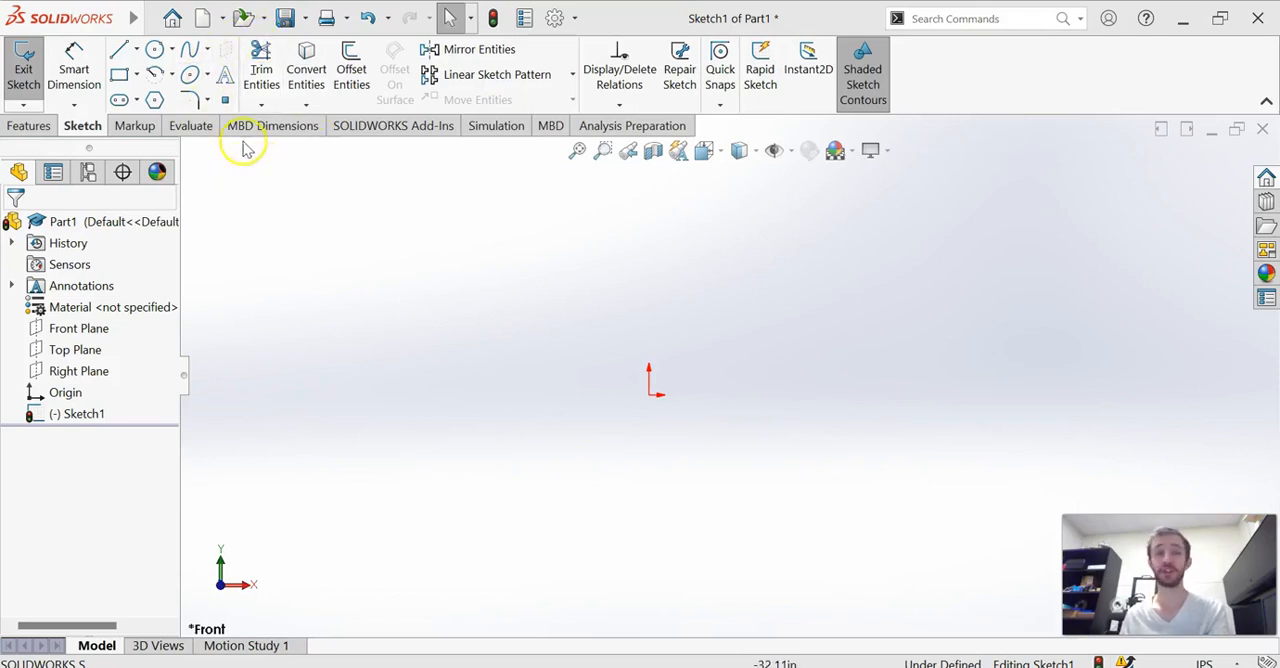
Sketch an irregular closed outline of seven connected lines that starts and ends at the origin
{"action": "left_click", "coordinate": [118, 49]}
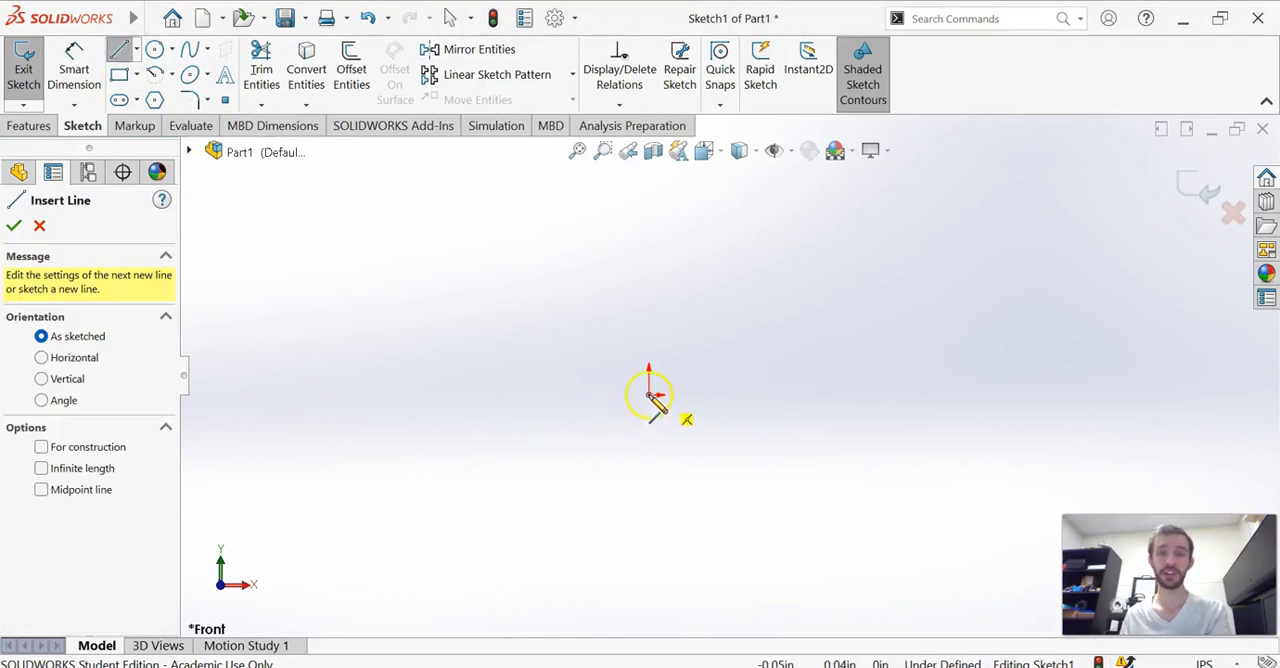
{"action": "left_click", "coordinate": [650, 396]}
{"action": "left_click", "coordinate": [521, 268]}
{"action": "left_click", "coordinate": [701, 205]}
{"action": "left_click", "coordinate": [881, 262]}
{"action": "left_click", "coordinate": [863, 428]}
{"action": "left_click", "coordinate": [710, 528]}
{"action": "left_click", "coordinate": [757, 437]}
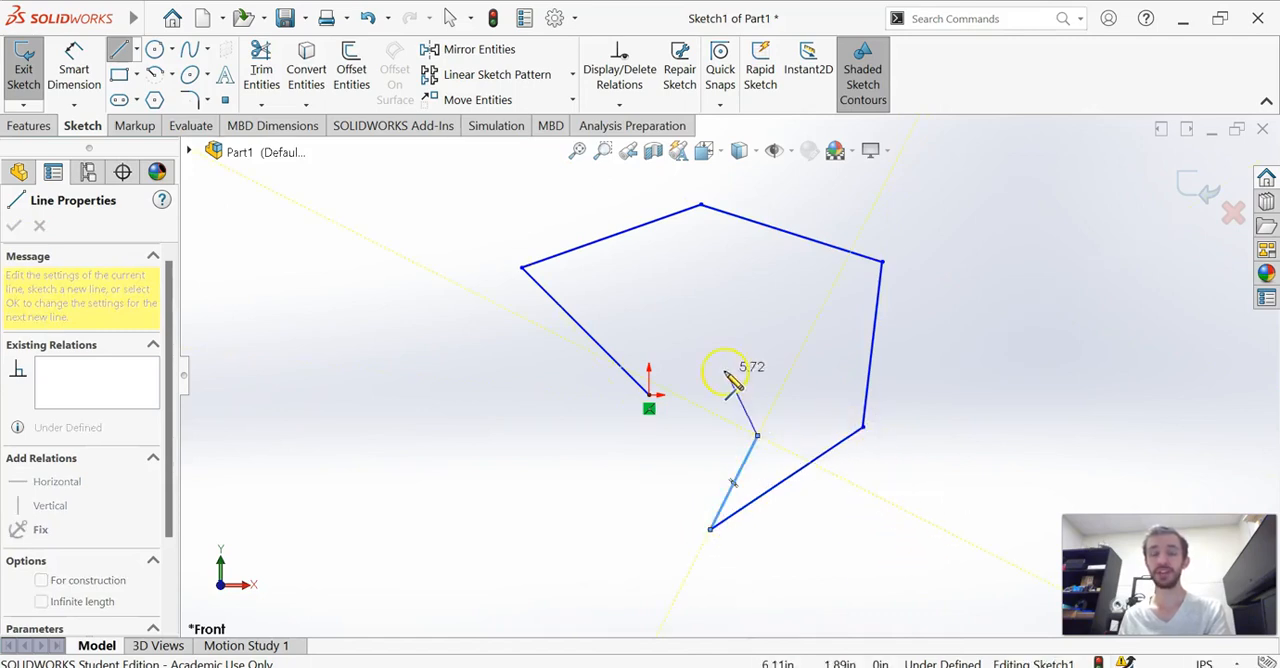
{"action": "left_click", "coordinate": [649, 395]}
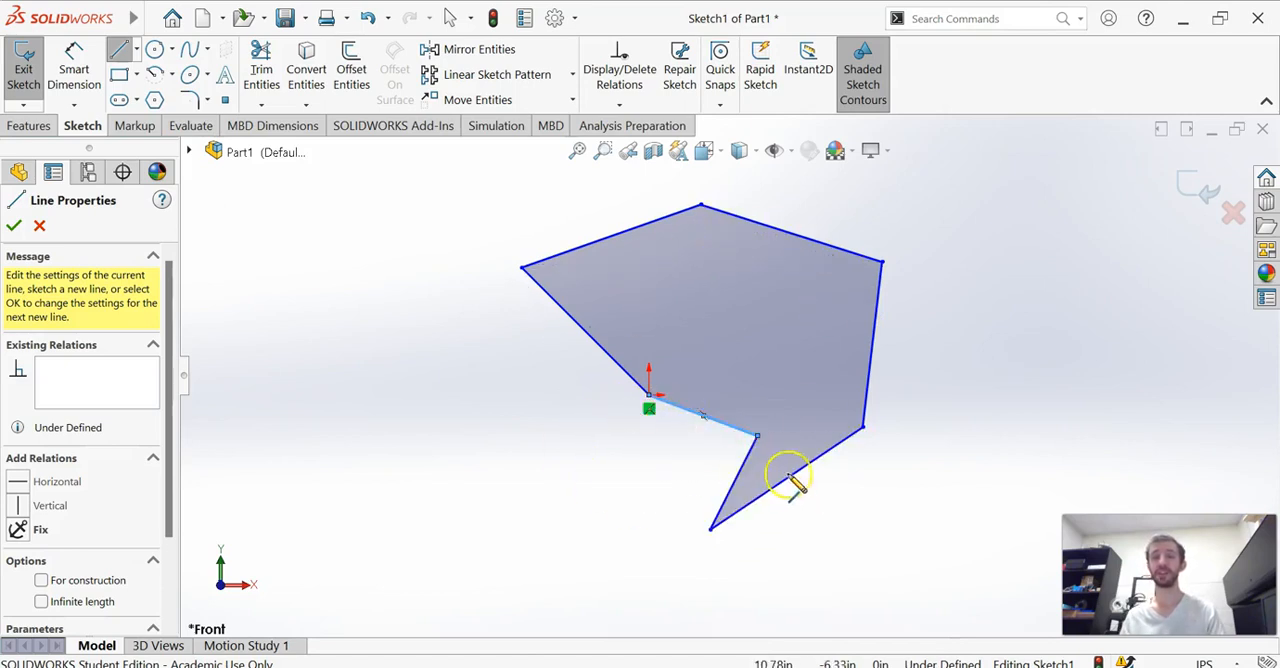
Sketch a closed four-line hourglass to the right of the outline, with two of its lines crossing each other
{"action": "left_click", "coordinate": [971, 388]}
{"action": "left_click", "coordinate": [1123, 229]}
{"action": "left_click", "coordinate": [995, 209]}
{"action": "left_click", "coordinate": [1076, 421]}
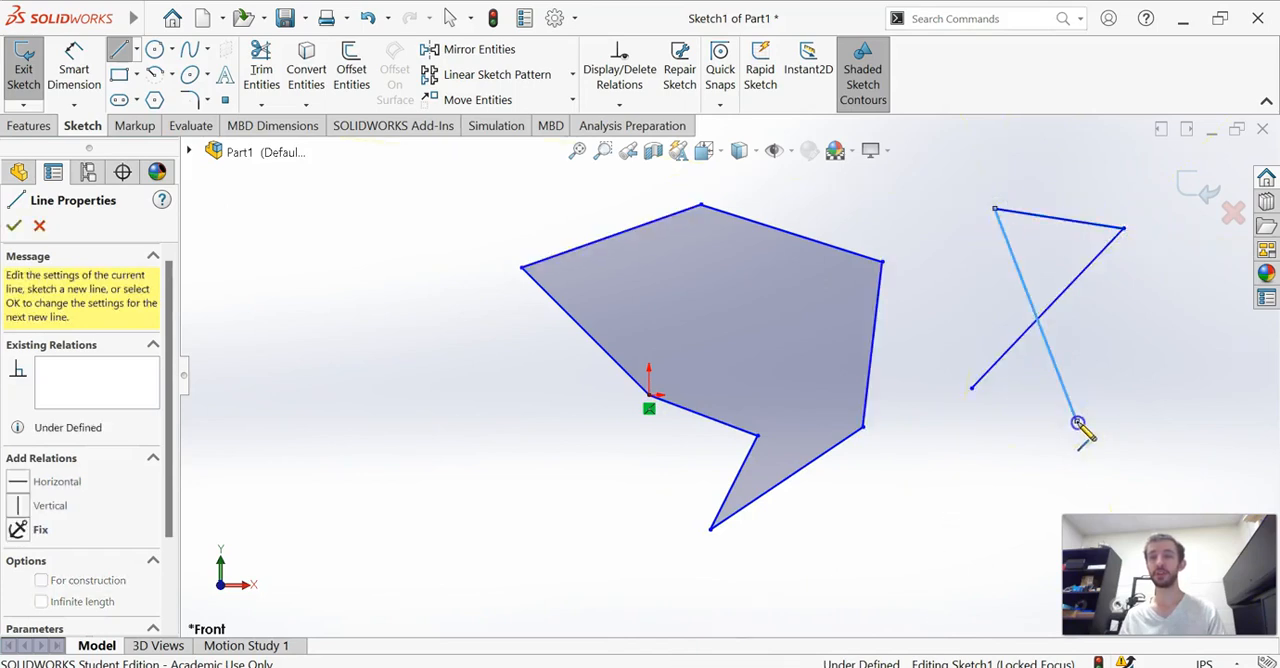
{"action": "left_click", "coordinate": [971, 388]}
{"action": "key", "text": "Escape"}
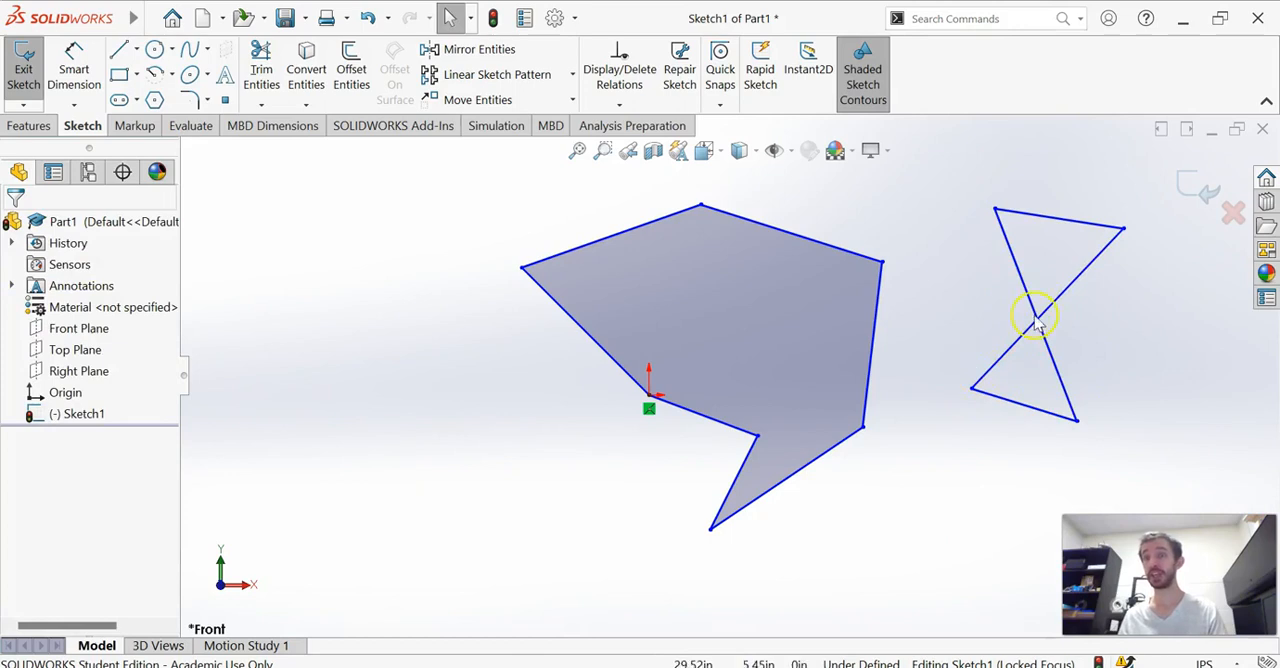
Sketch two closed triangles sharing one vertex, one above the other, to the left of the large outline
{"action": "left_click", "coordinate": [119, 49]}
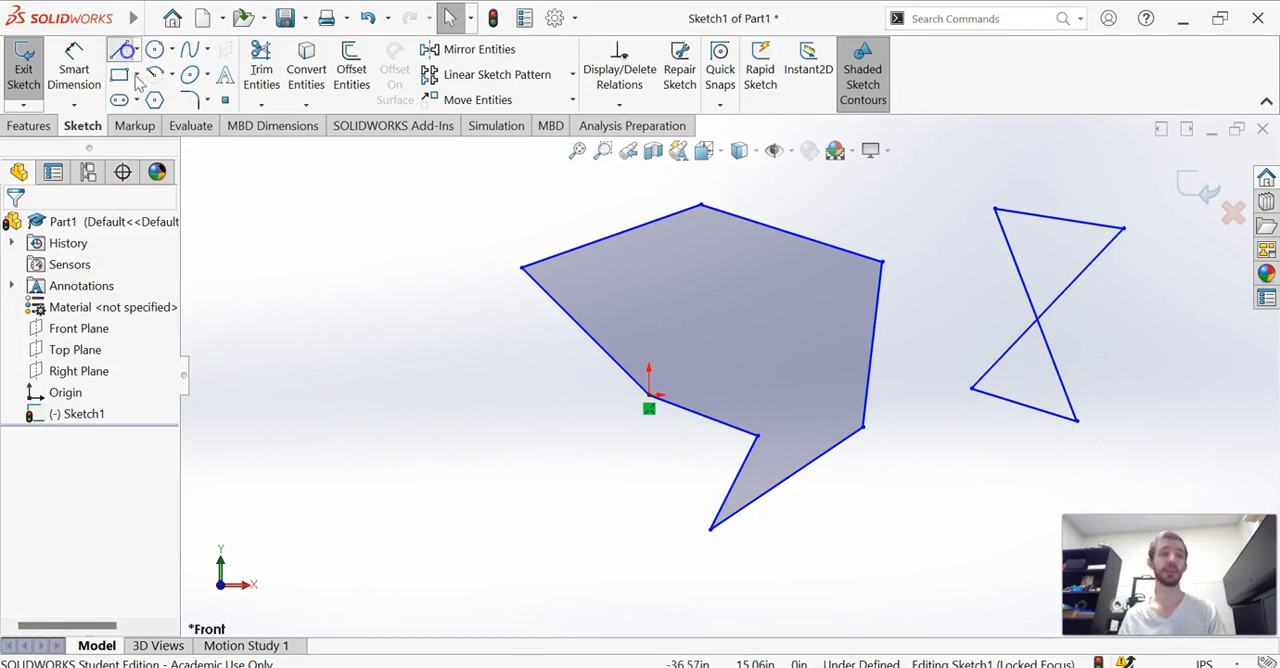
{"action": "left_click", "coordinate": [361, 432]}
{"action": "left_click", "coordinate": [314, 309]}
{"action": "left_click", "coordinate": [414, 304]}
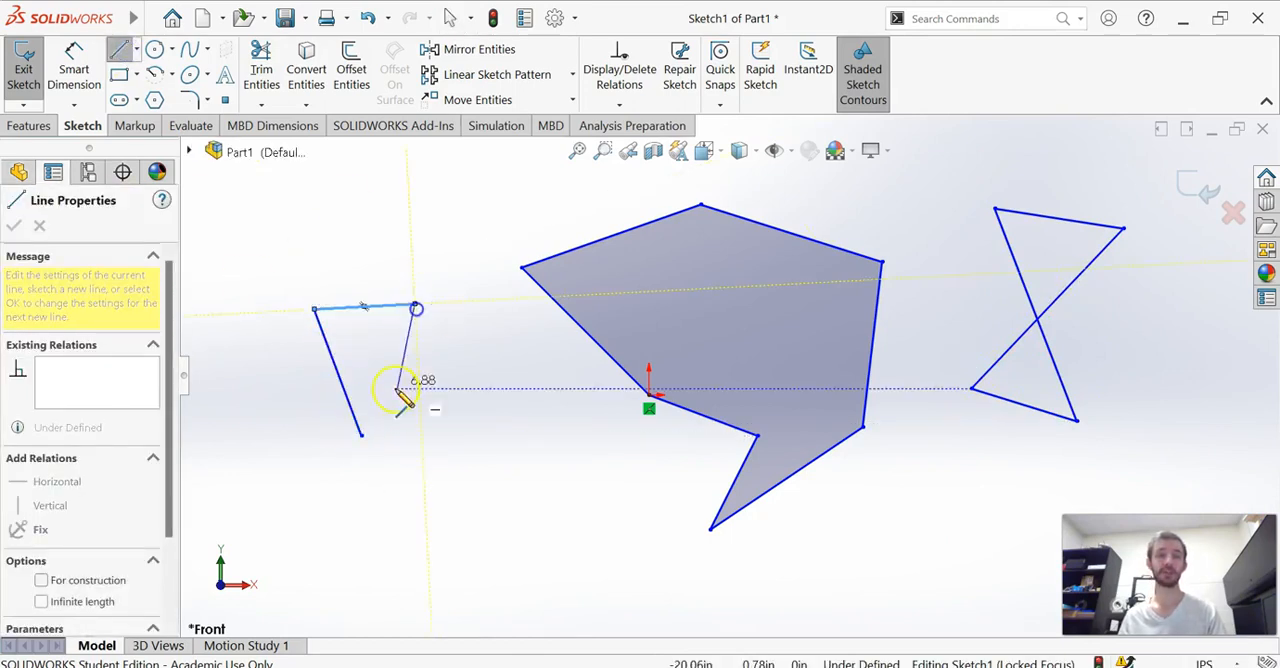
{"action": "left_click", "coordinate": [361, 433]}
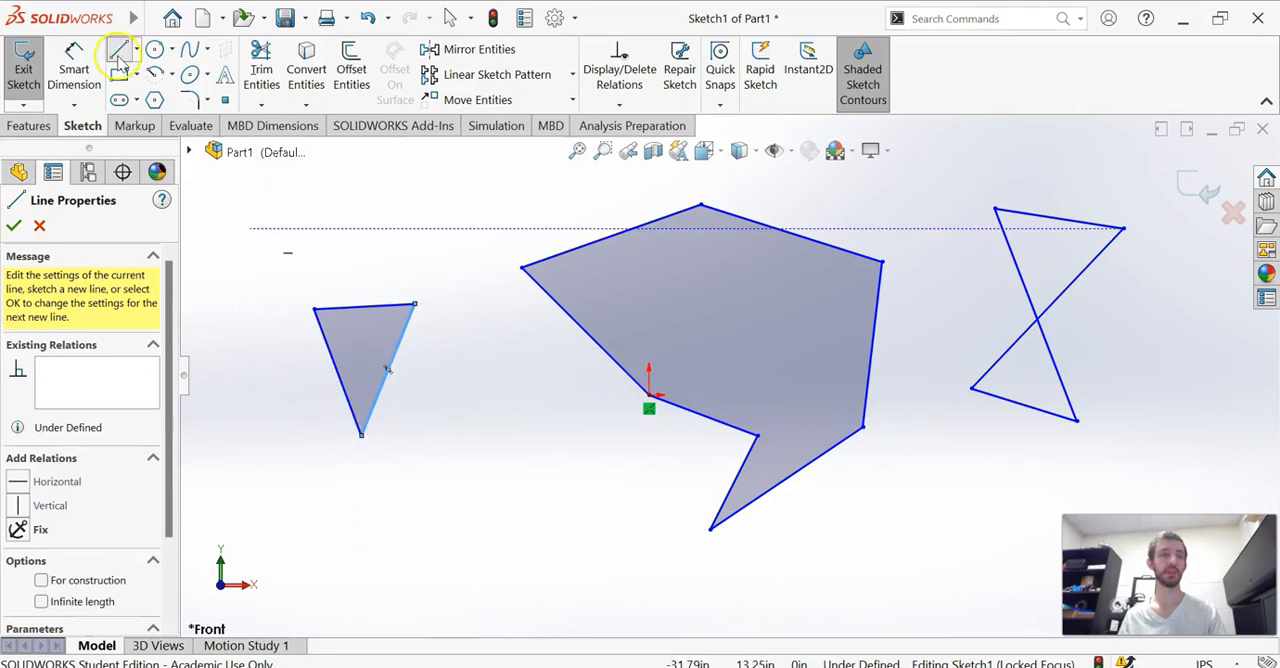
{"action": "left_click", "coordinate": [361, 433]}
{"action": "left_click", "coordinate": [323, 528]}
{"action": "left_click", "coordinate": [416, 526]}
{"action": "left_click", "coordinate": [361, 434]}
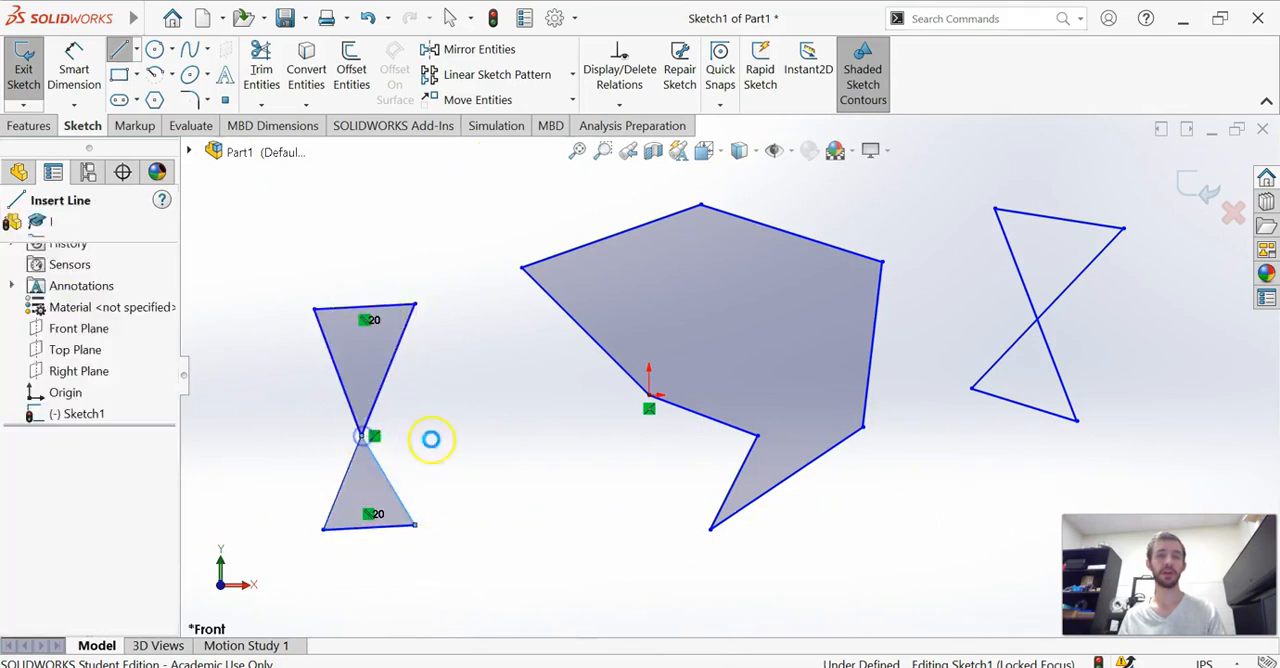
{"action": "key", "text": "Escape"}
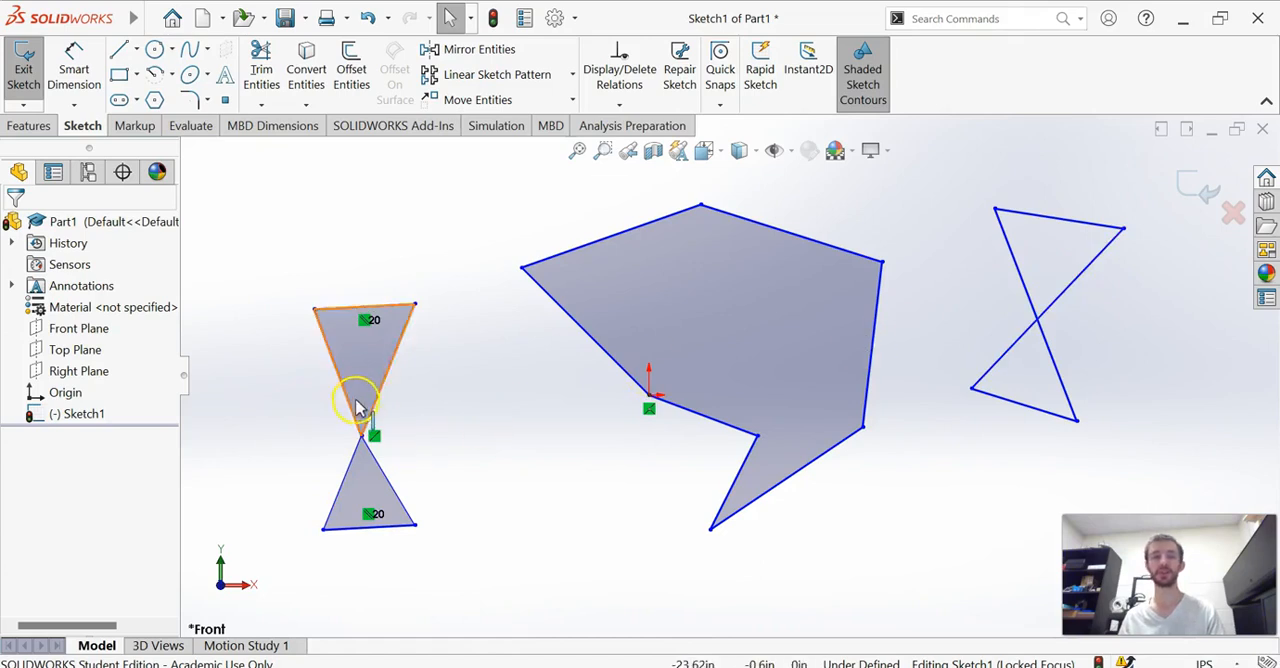
Delete all the sketched lines, including both hourglass shapes and the large outline
{"action": "left_click_drag", "start_coordinate": [268, 229], "coordinate": [478, 610]}
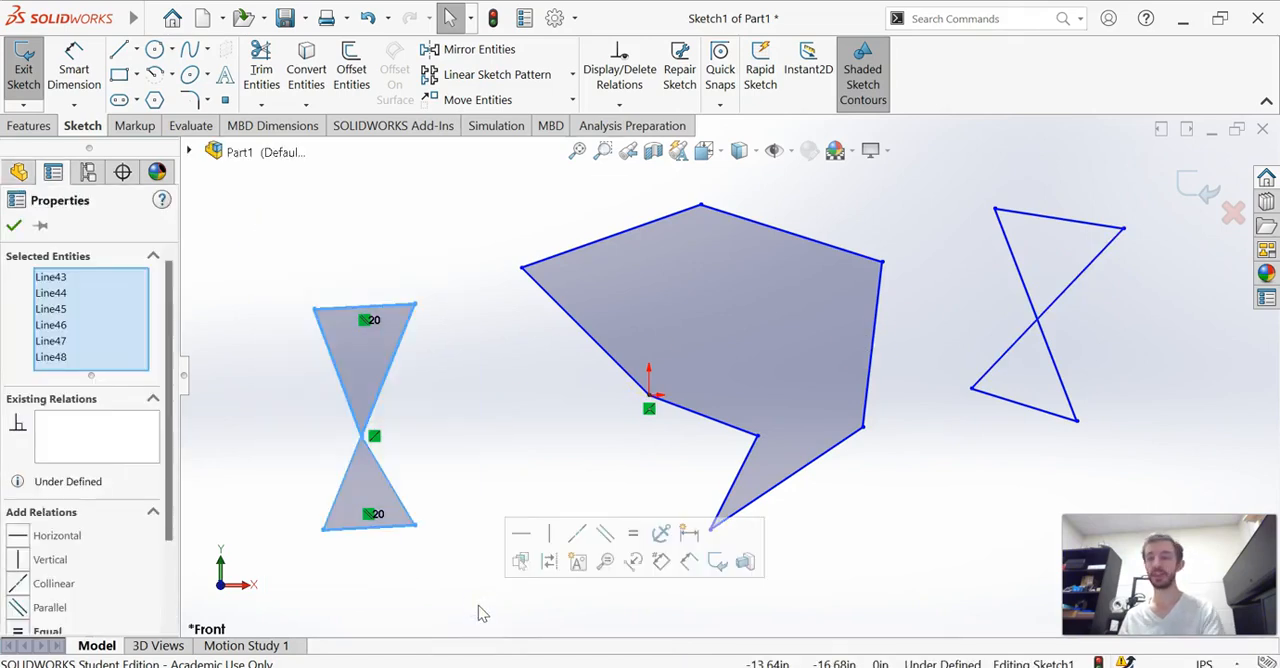
{"action": "key", "text": "Delete"}
{"action": "left_click_drag", "start_coordinate": [1142, 183], "coordinate": [449, 586]}
{"action": "key", "text": "Delete"}
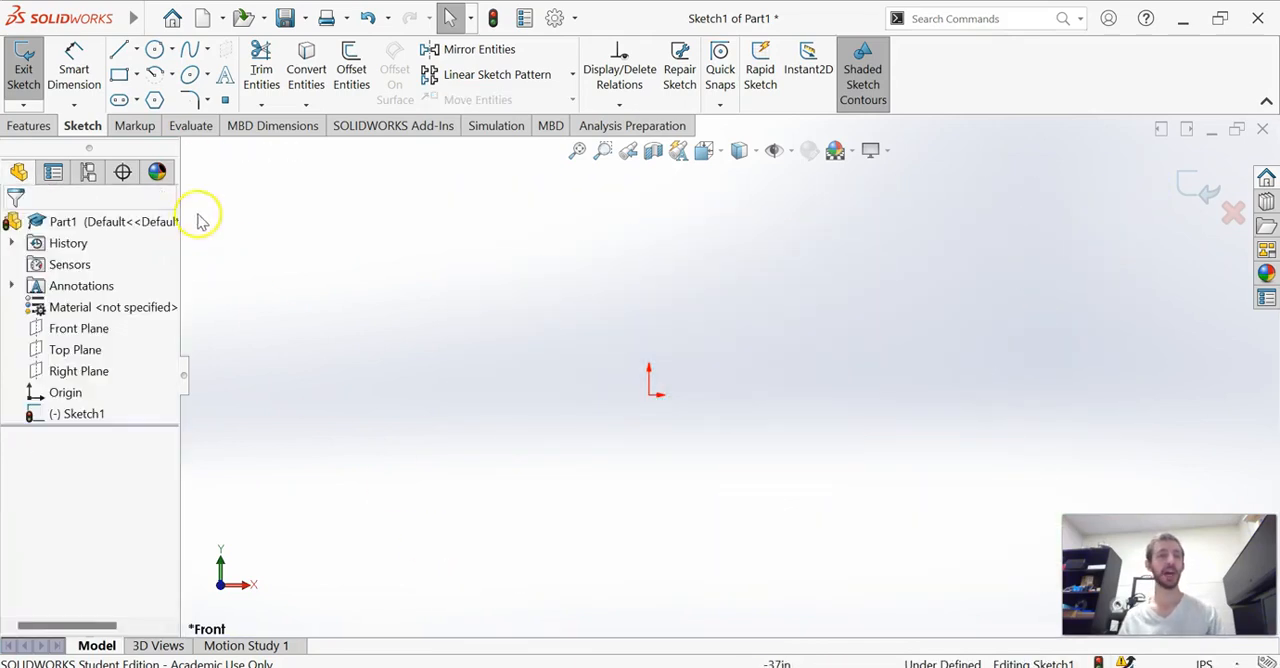
Sketch a corner rectangle from the origin up and to the right
{"action": "left_click", "coordinate": [119, 74]}
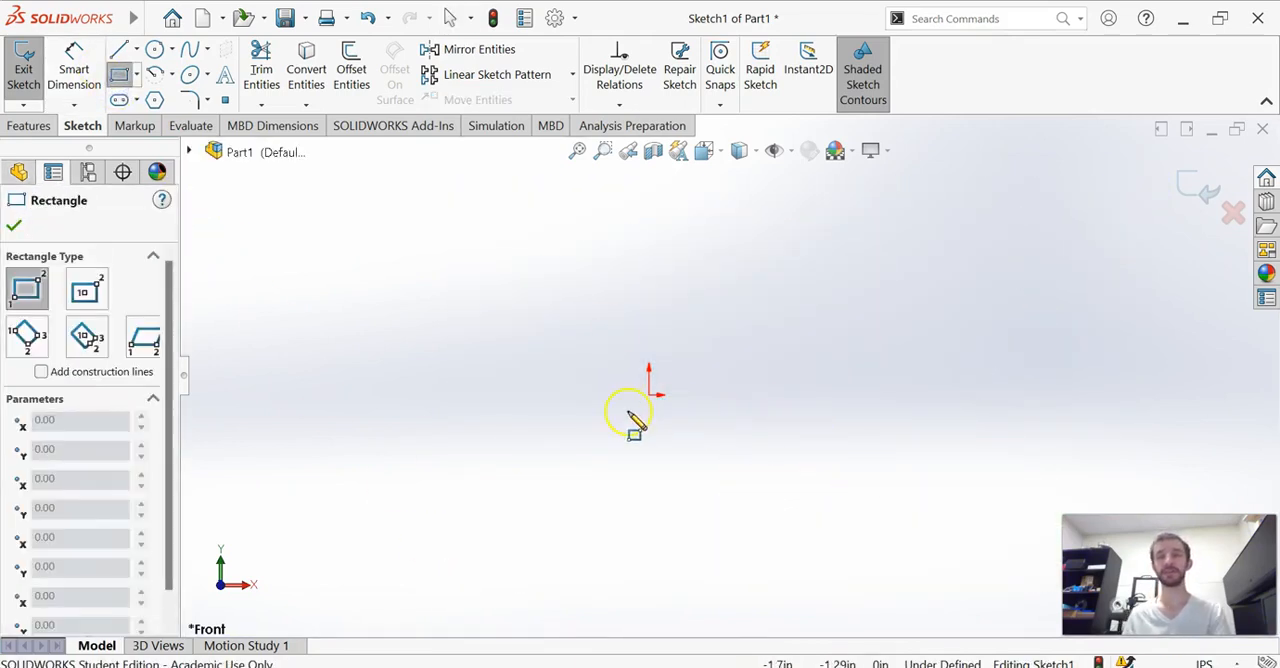
{"action": "left_click", "coordinate": [649, 393]}
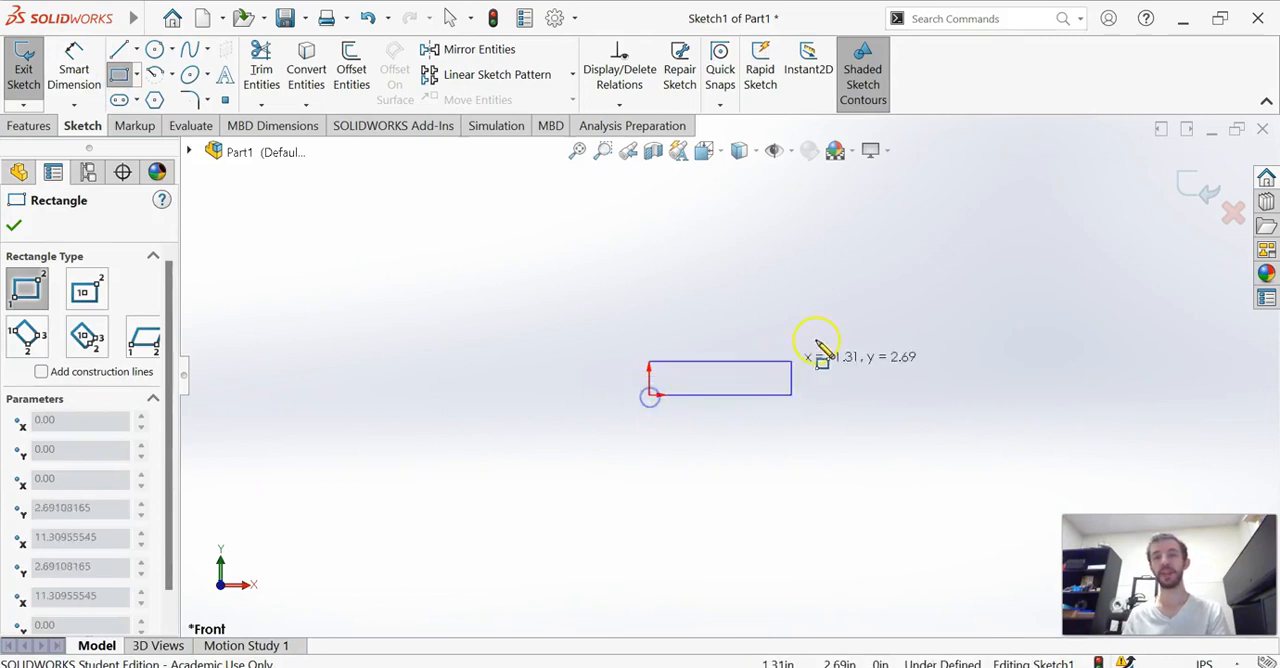
{"action": "left_click", "coordinate": [859, 226]}
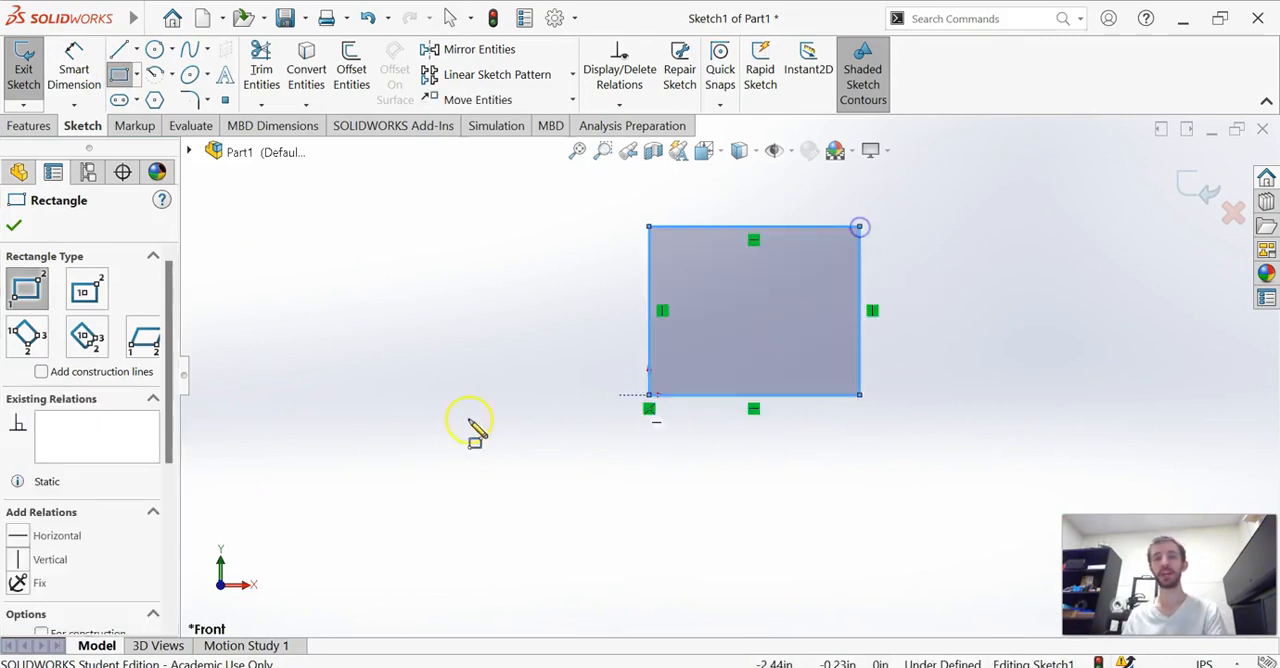
{"action": "left_click", "coordinate": [13, 225]}
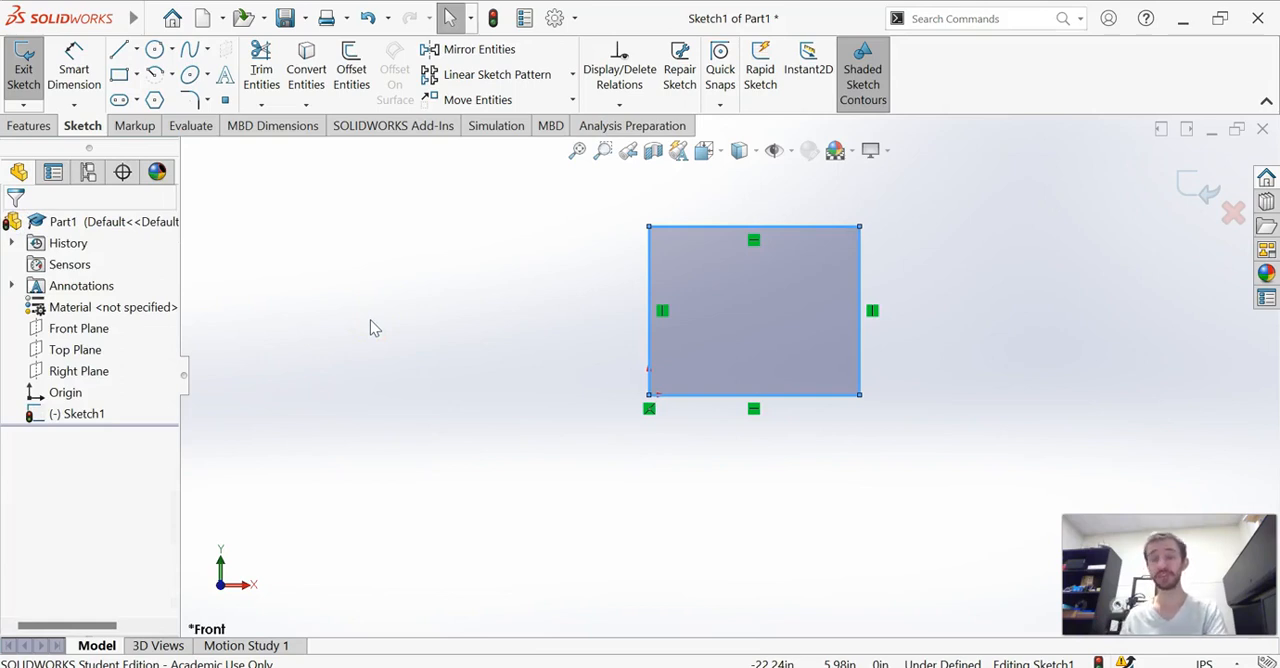
Set up a boss extrusion of the rectangle from the sketch plane with a Blind depth of about 24.26 in
{"action": "left_click", "coordinate": [31, 128]}
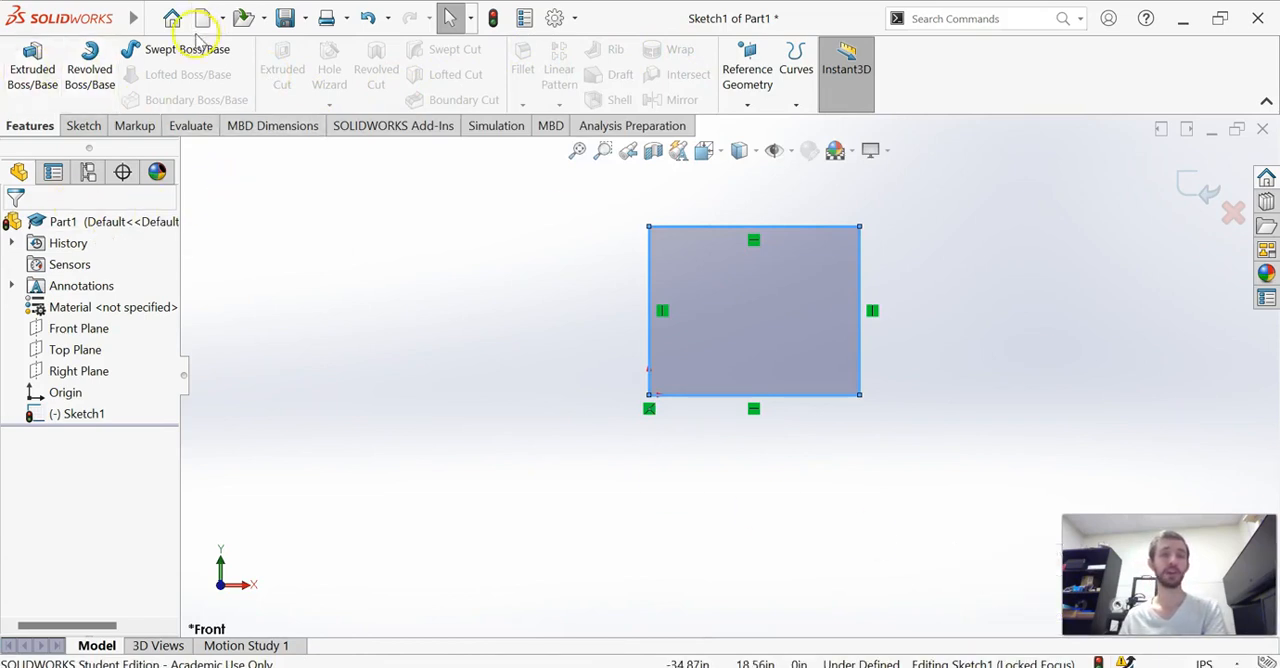
{"action": "left_click", "coordinate": [33, 87]}
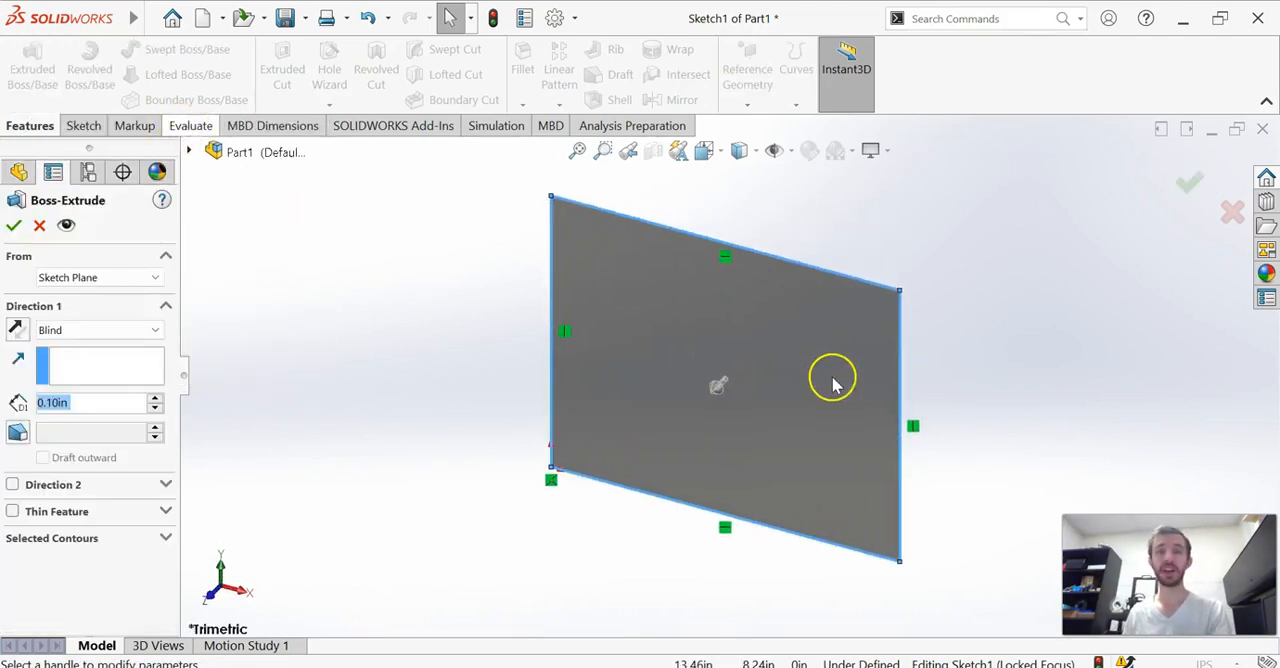
{"action": "scroll", "coordinate": [727, 347], "scroll_direction": "up", "scroll_amount": 4}
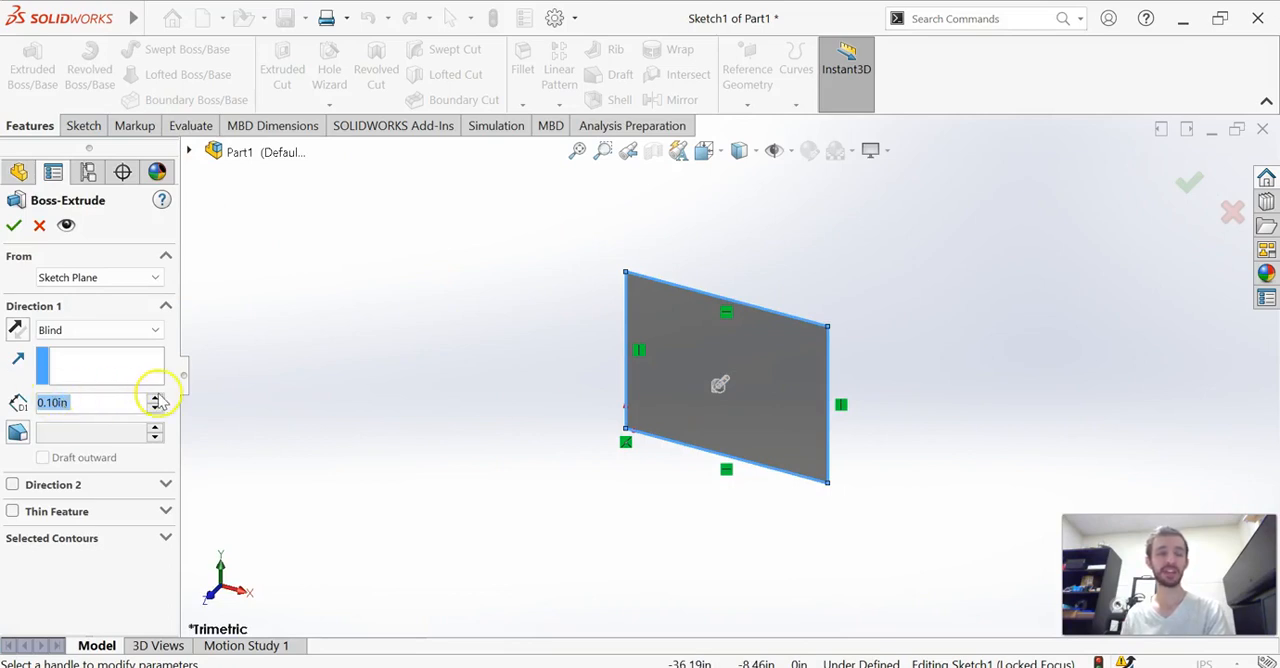
{"action": "left_click_drag", "start_coordinate": [155, 403], "coordinate": [155, 403]}
{"action": "mouse_move", "coordinate": [716, 388]}
{"action": "left_mouse_down"}
{"action": "mouse_move", "coordinate": [560, 542]}
{"action": "mouse_move", "coordinate": [686, 371]}
{"action": "mouse_move", "coordinate": [663, 448]}
{"action": "mouse_move", "coordinate": [574, 534]}
{"action": "mouse_move", "coordinate": [725, 375]}
{"action": "mouse_move", "coordinate": [876, 250]}
{"action": "mouse_move", "coordinate": [548, 528]}
{"action": "left_mouse_up"}
{"action": "mouse_move", "coordinate": [634, 486]}
{"action": "middle_mouse_down"}
{"action": "mouse_move", "coordinate": [686, 443]}
{"action": "mouse_move", "coordinate": [713, 578]}
{"action": "middle_mouse_up"}
{"action": "scroll", "coordinate": [718, 545], "scroll_direction": "up", "scroll_amount": 1}
{"action": "scroll", "coordinate": [707, 323], "scroll_direction": "up", "scroll_amount": 2}
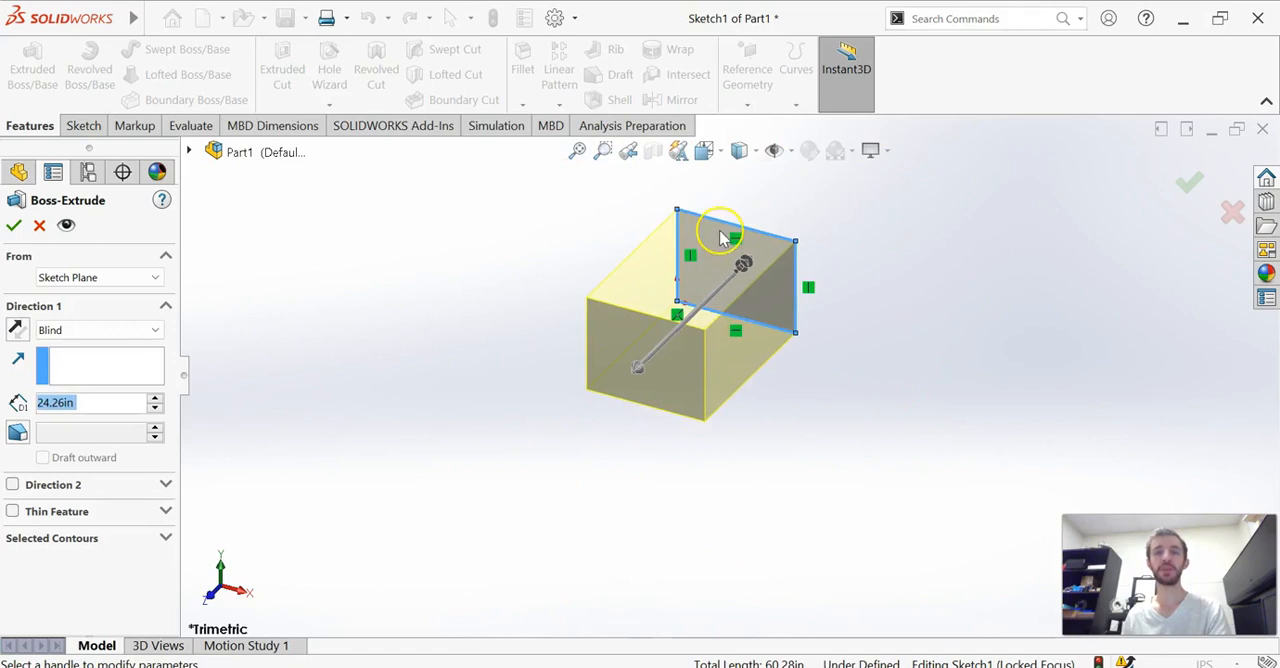
{"action": "middle_click_drag", "start_coordinate": [724, 238], "coordinate": [680, 273]}
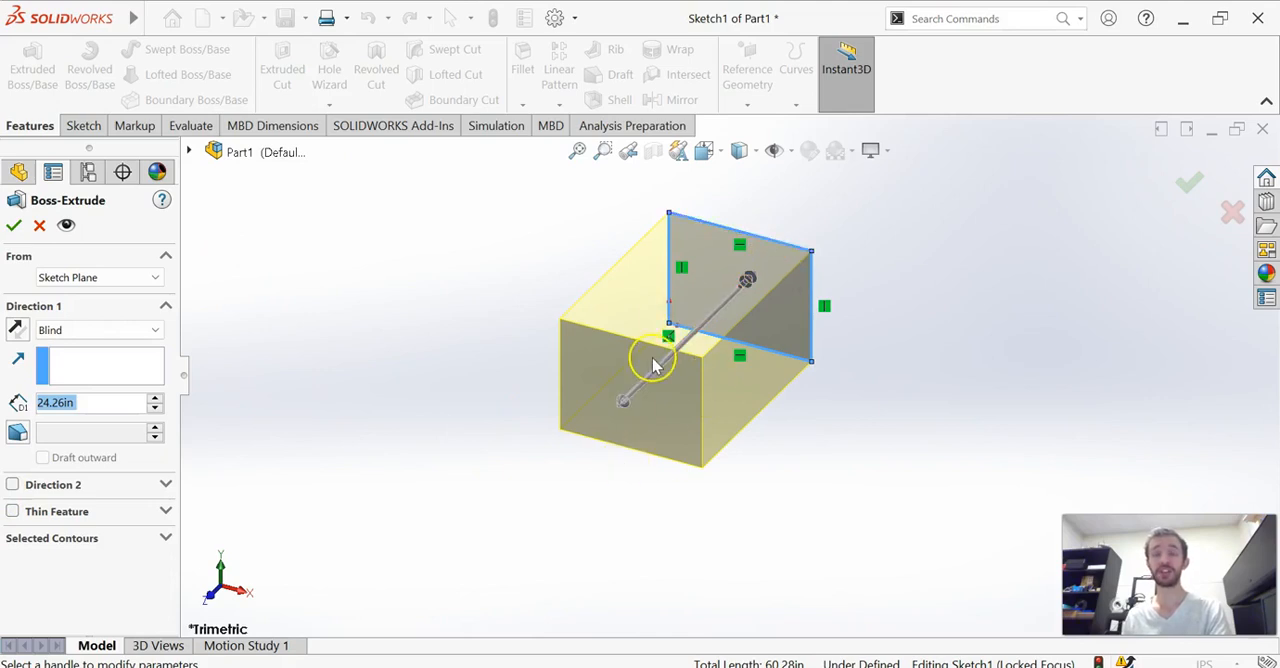
Try reversing the extrusion direction and adding a 20 in second direction, restoring the single original direction
{"action": "left_click", "coordinate": [15, 331]}
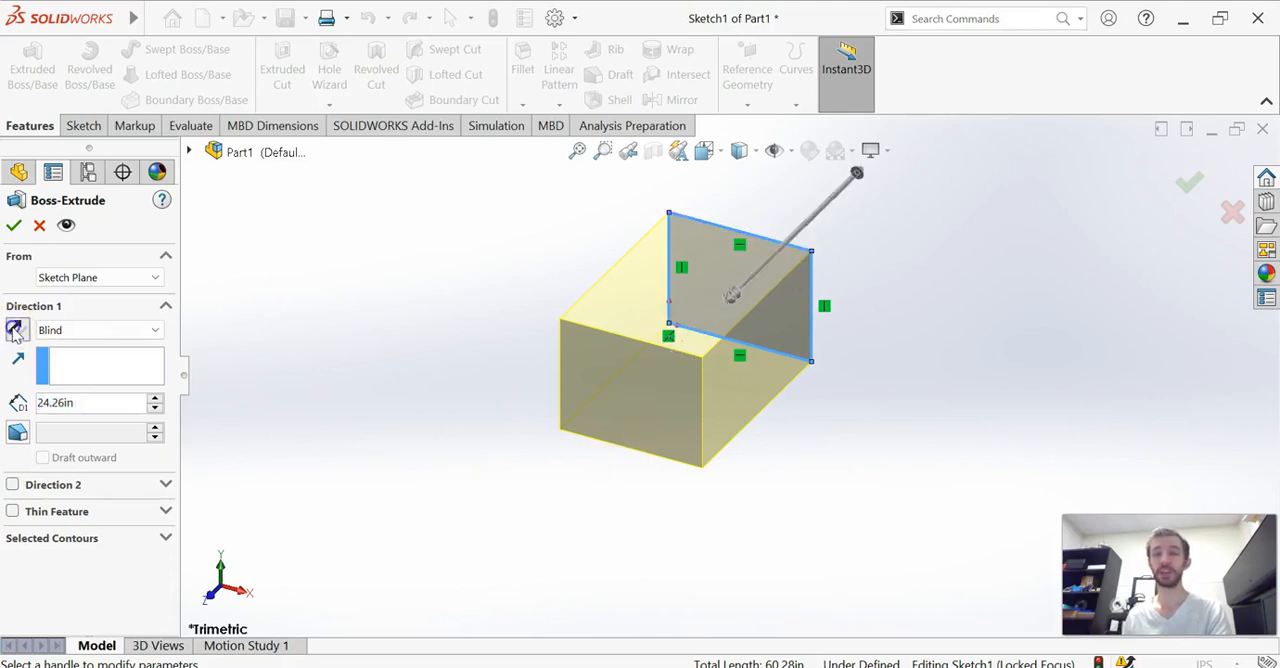
{"action": "left_click", "coordinate": [15, 331]}
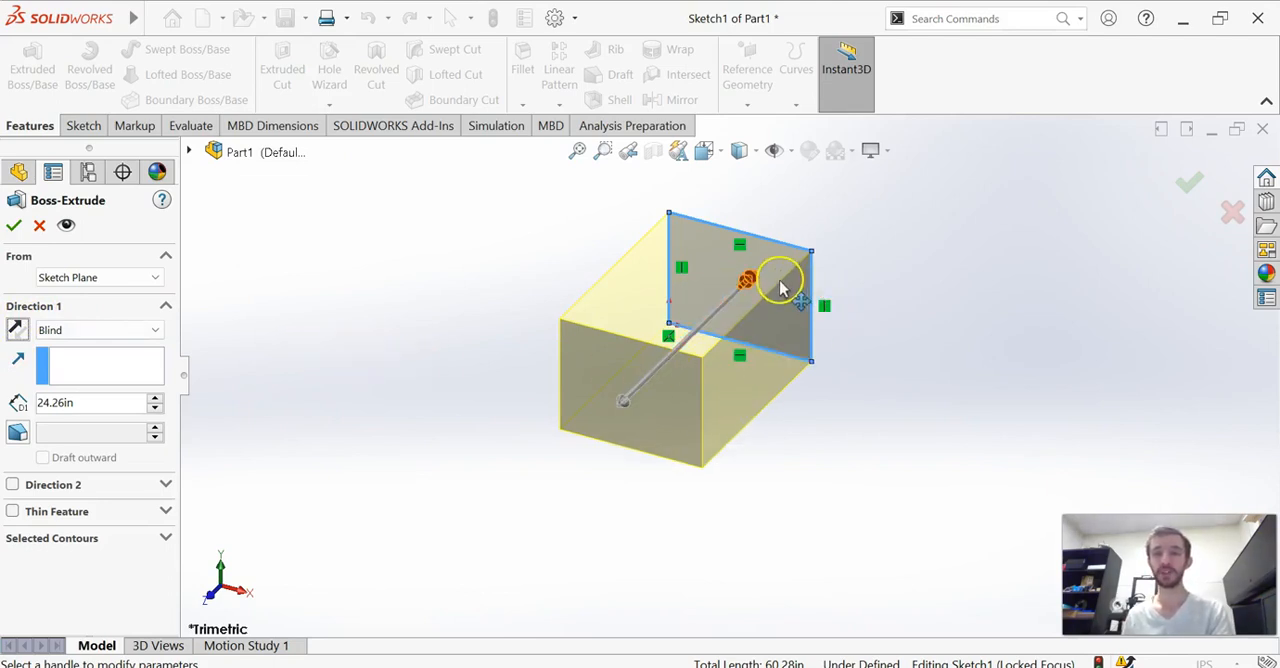
{"action": "left_click_drag", "start_coordinate": [749, 283], "coordinate": [845, 195]}
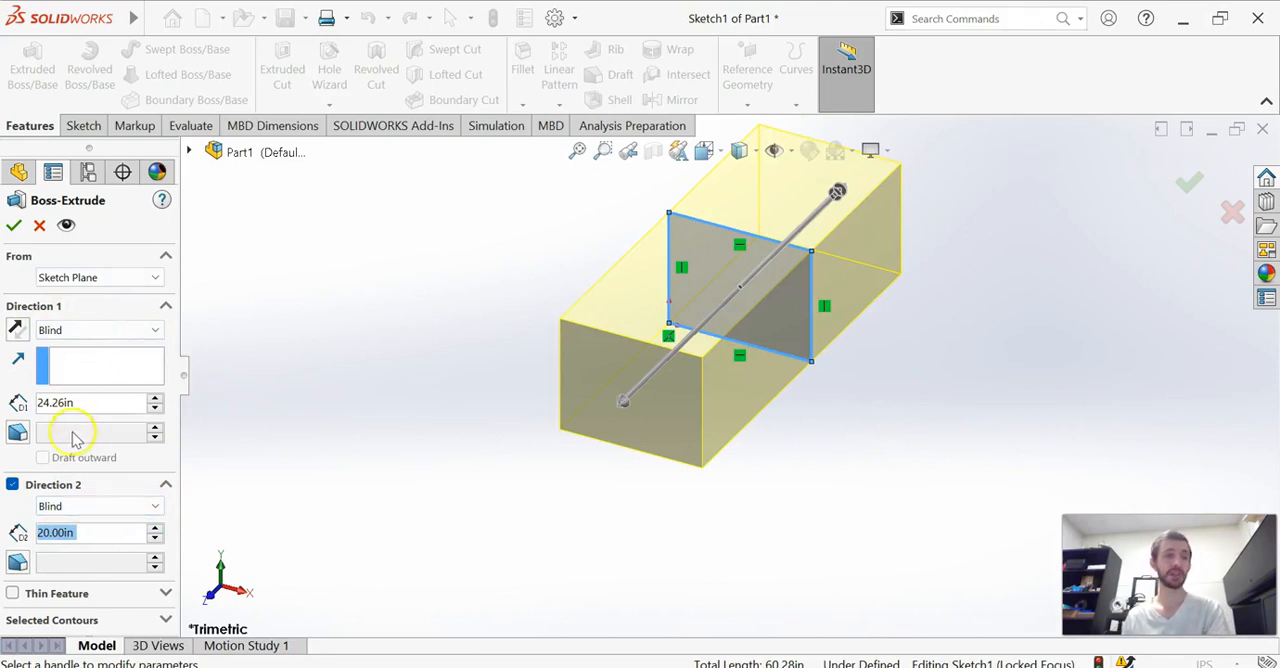
{"action": "left_click", "coordinate": [12, 485]}
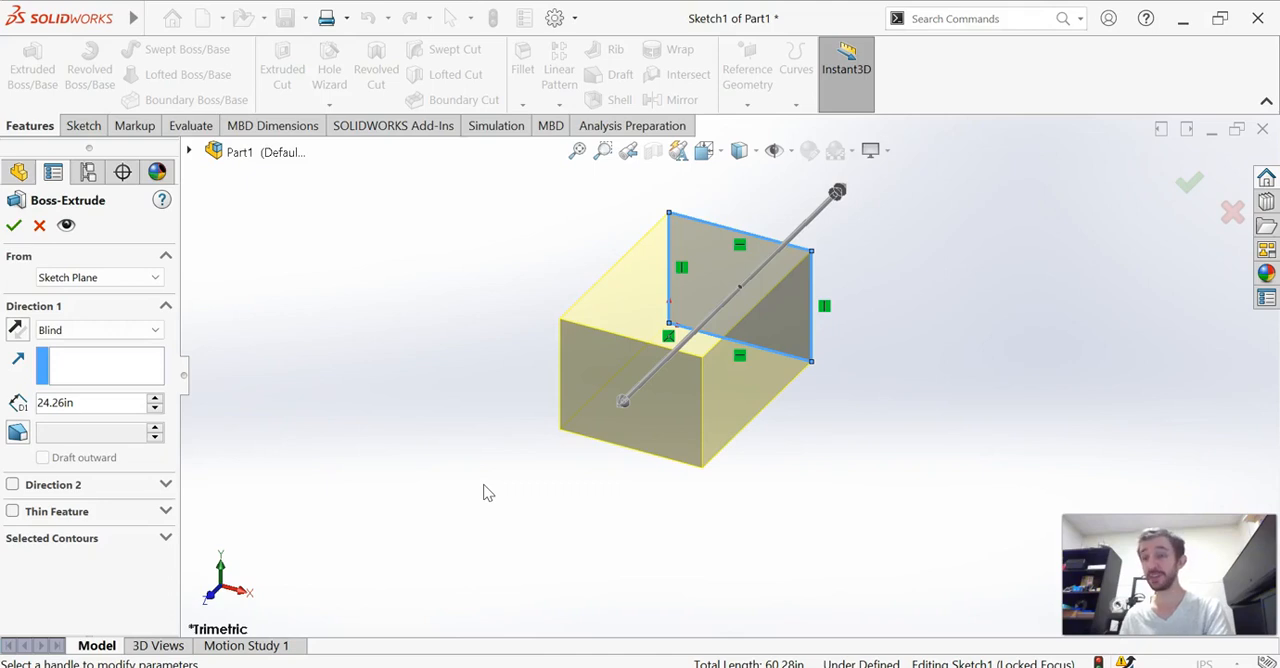
Set the extrusion's end condition to Mid Plane and its depth to 25.66 in
{"action": "left_click", "coordinate": [108, 331]}
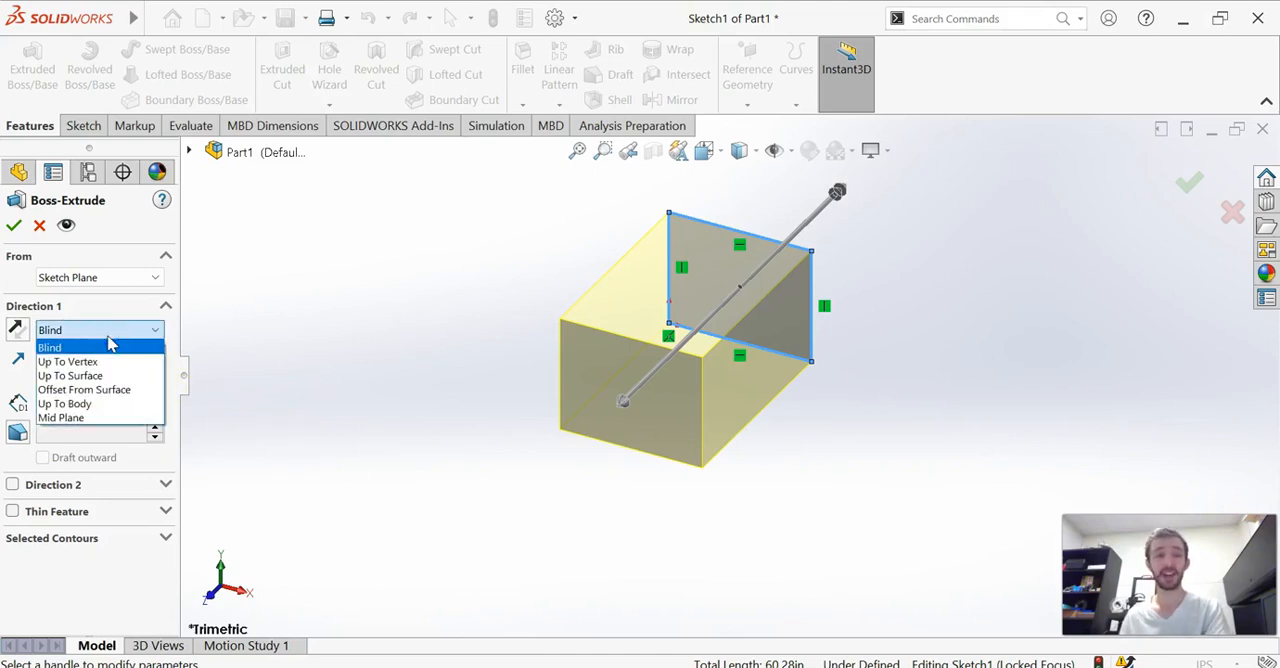
{"action": "left_click", "coordinate": [76, 420]}
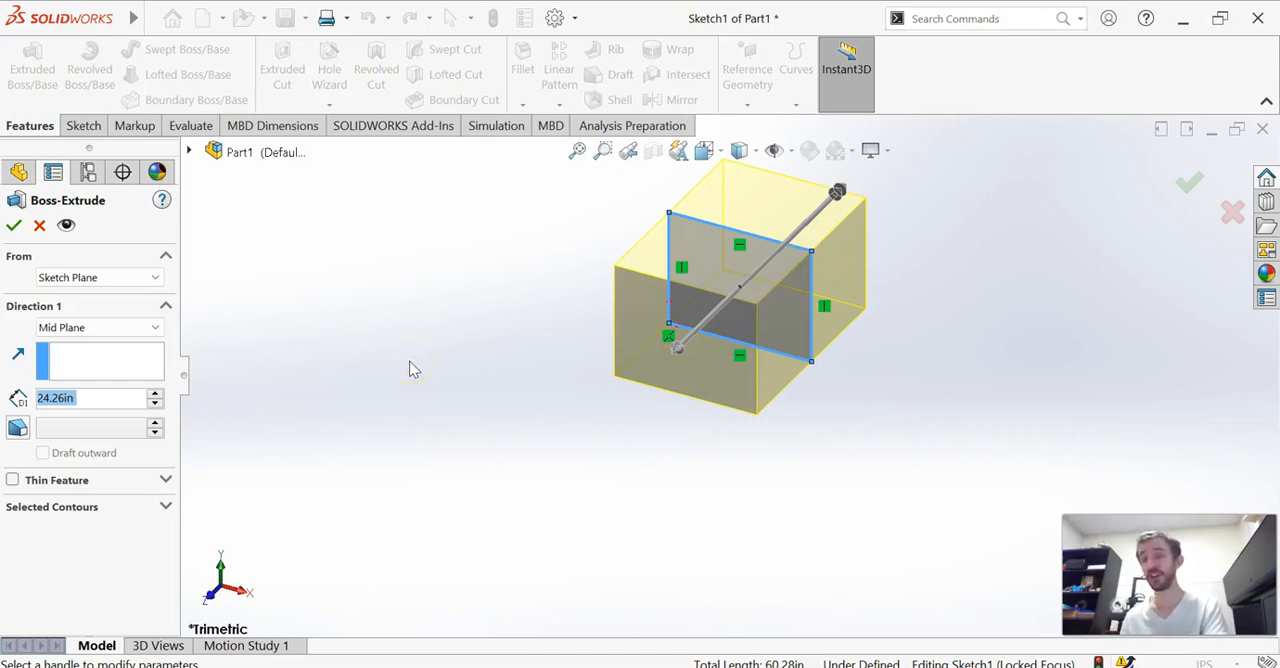
{"action": "left_click", "coordinate": [162, 397]}
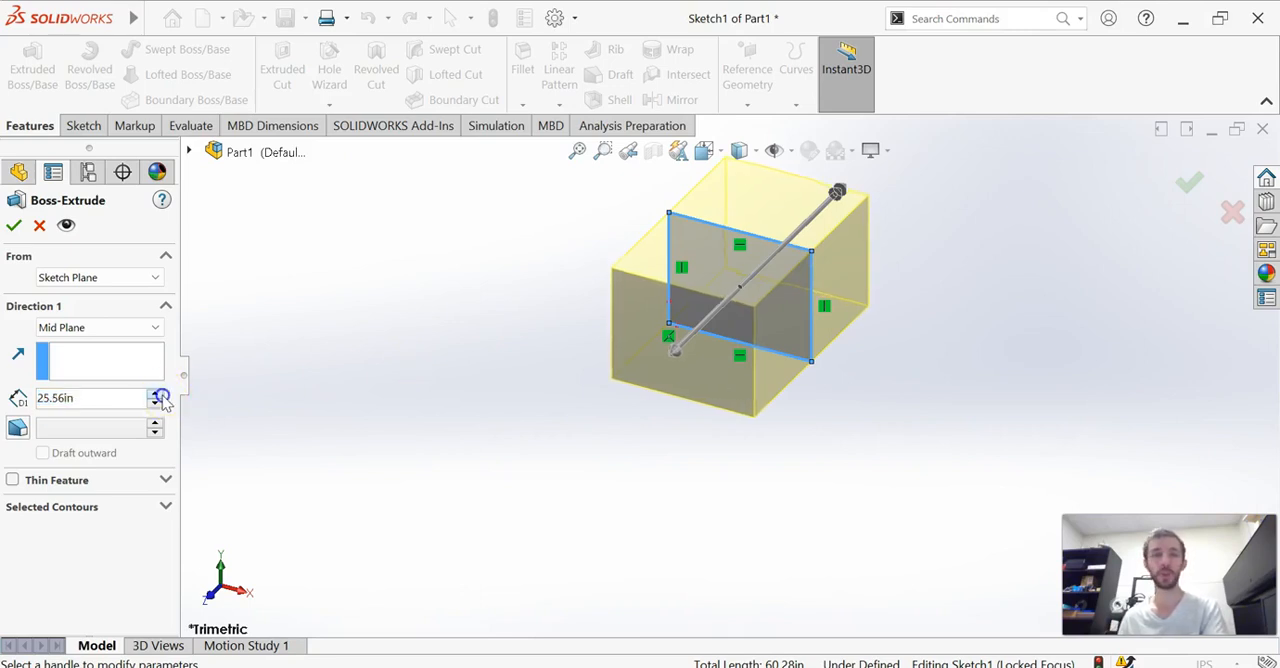
{"action": "left_click", "coordinate": [81, 403]}
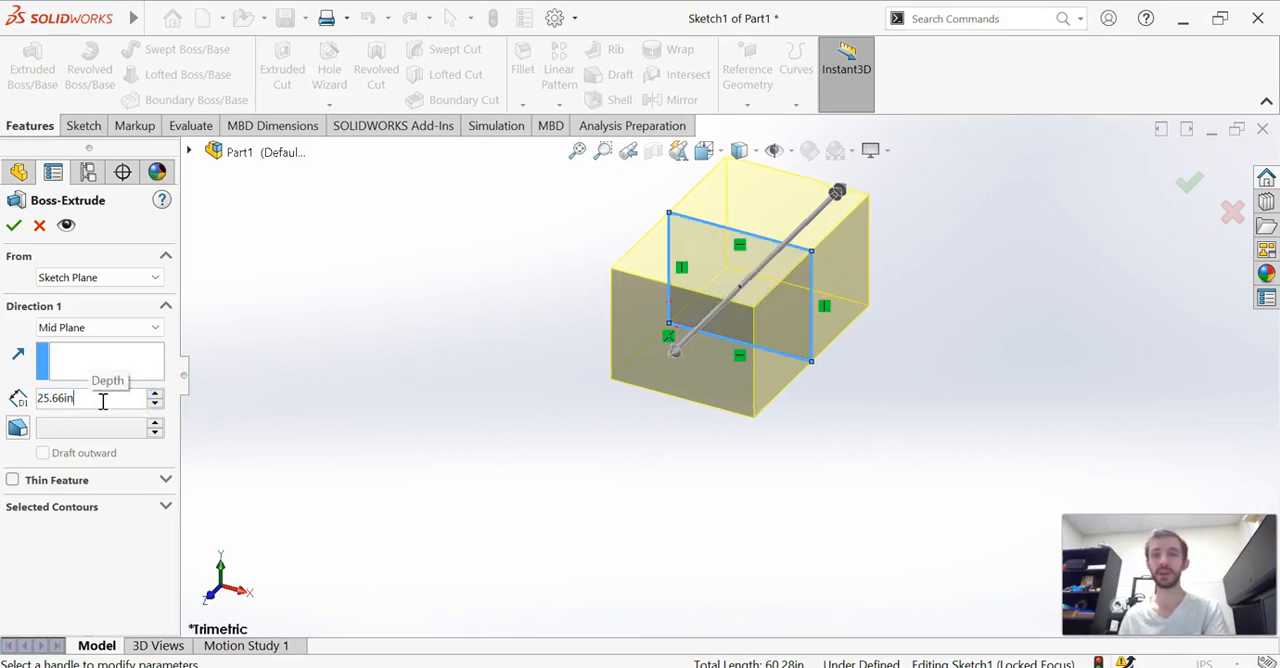
Change the extrusion's end condition to Offset From Surface, using the Front Plane as the reference surface
{"action": "left_click", "coordinate": [103, 329]}
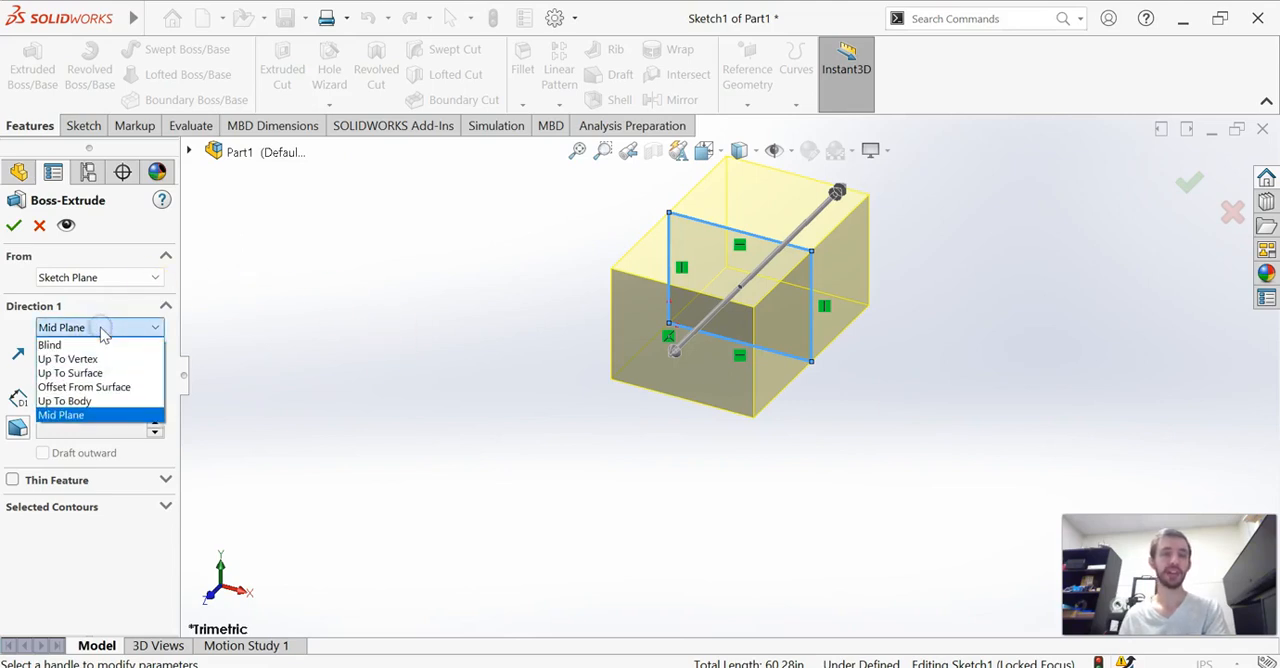
{"action": "left_click", "coordinate": [100, 387]}
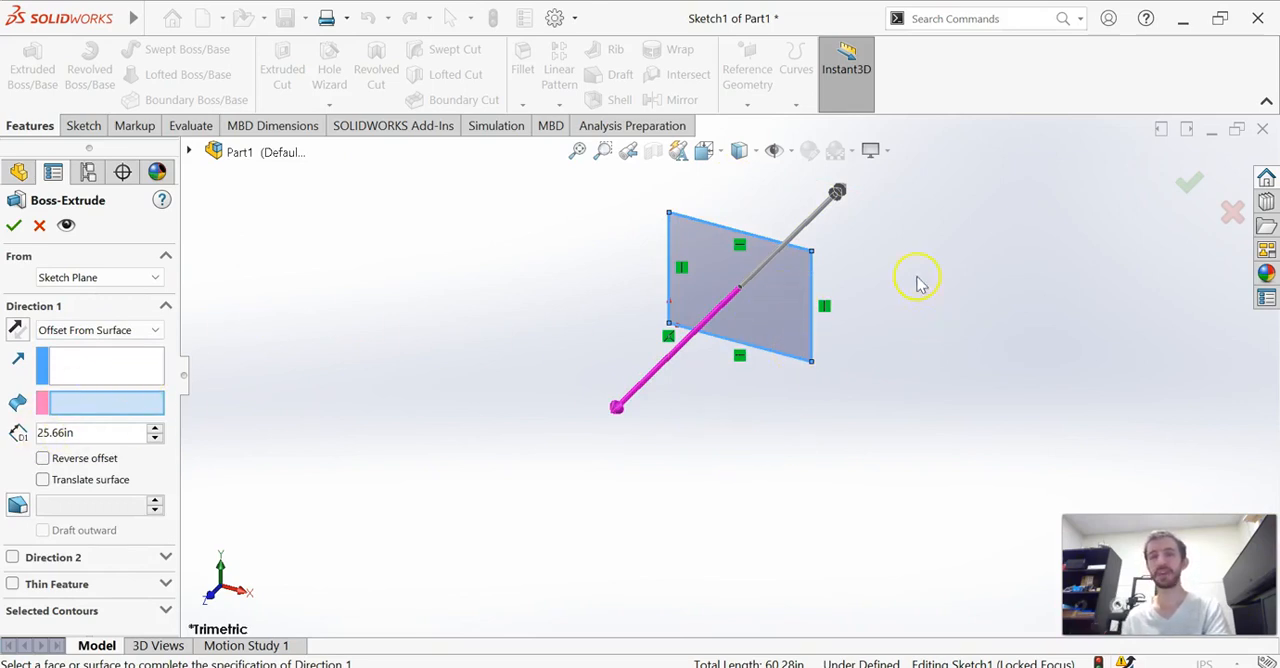
{"action": "left_click", "coordinate": [18, 173]}
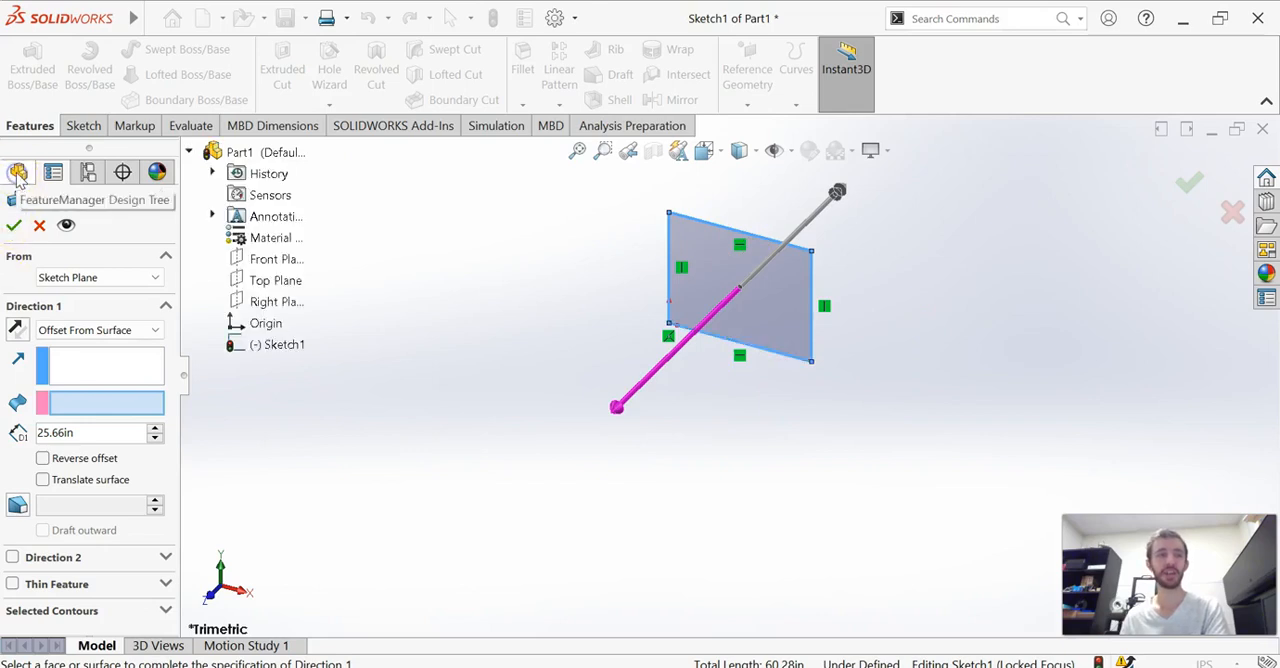
{"action": "left_click", "coordinate": [258, 260]}
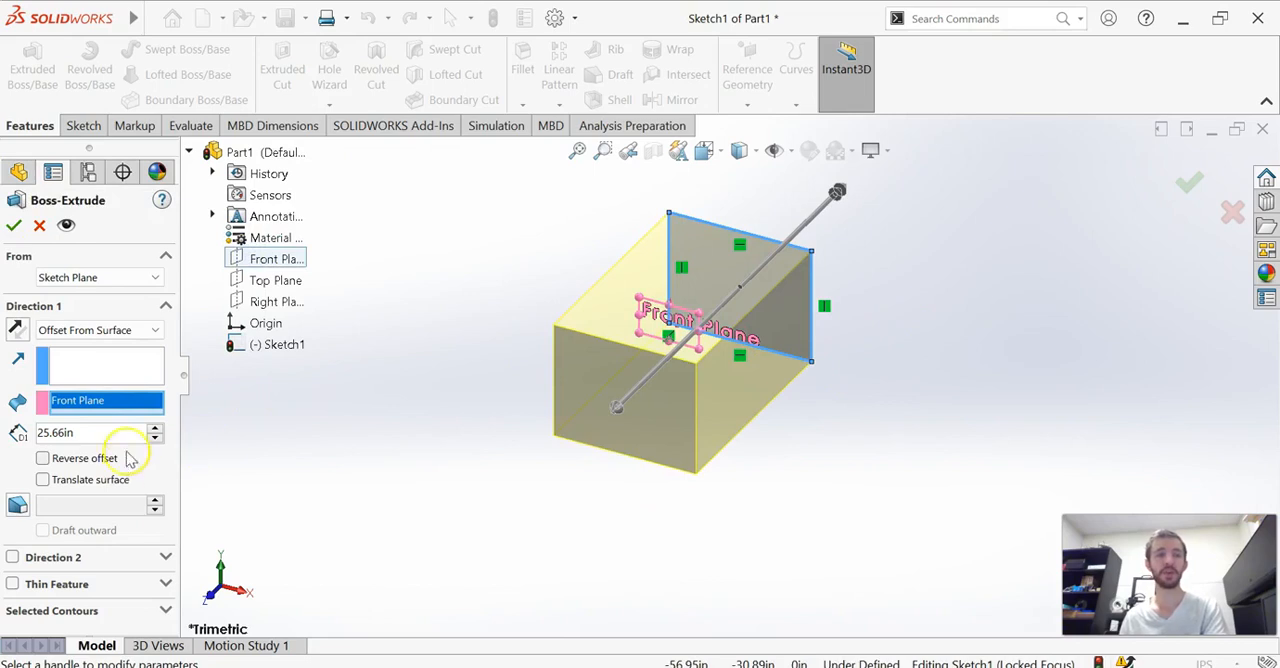
{"action": "left_click", "coordinate": [897, 365]}
View the extrusion preview from the left side and raise the offset distance to 26.66 in
{"action": "key", "text": "ctrl+3"}
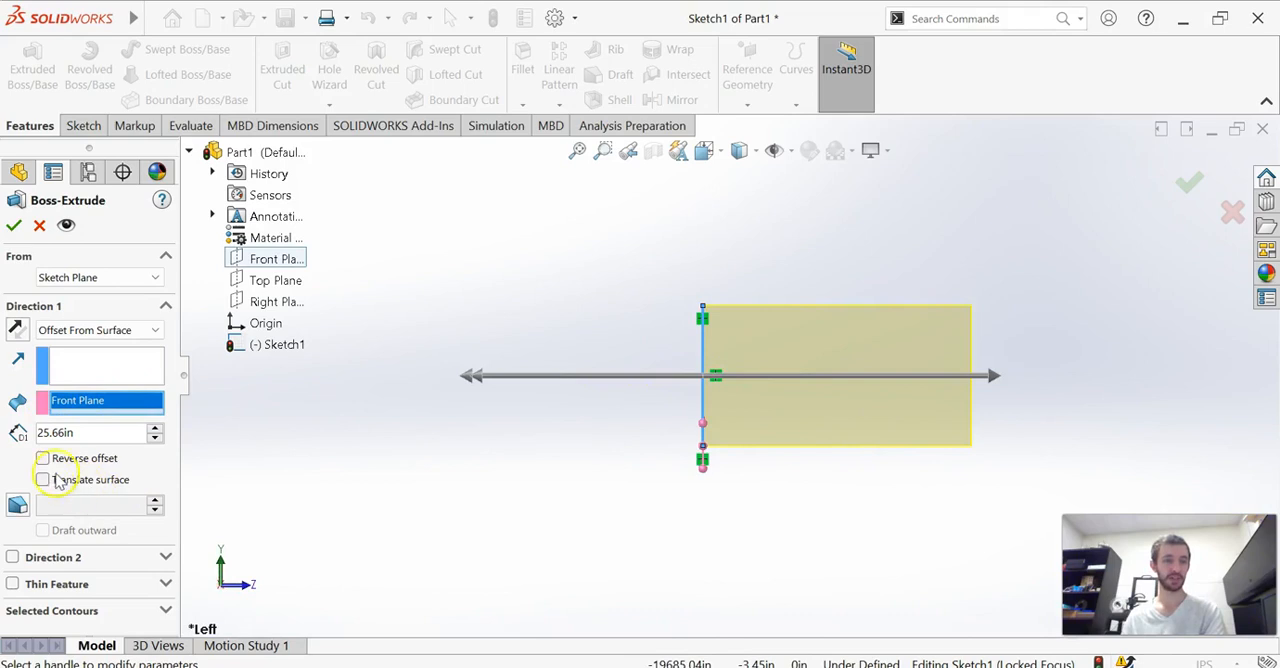
{"action": "left_click", "coordinate": [155, 428]}
{"action": "left_click", "coordinate": [154, 428]}
{"action": "left_click", "coordinate": [154, 428]}
{"action": "left_click", "coordinate": [154, 428]}
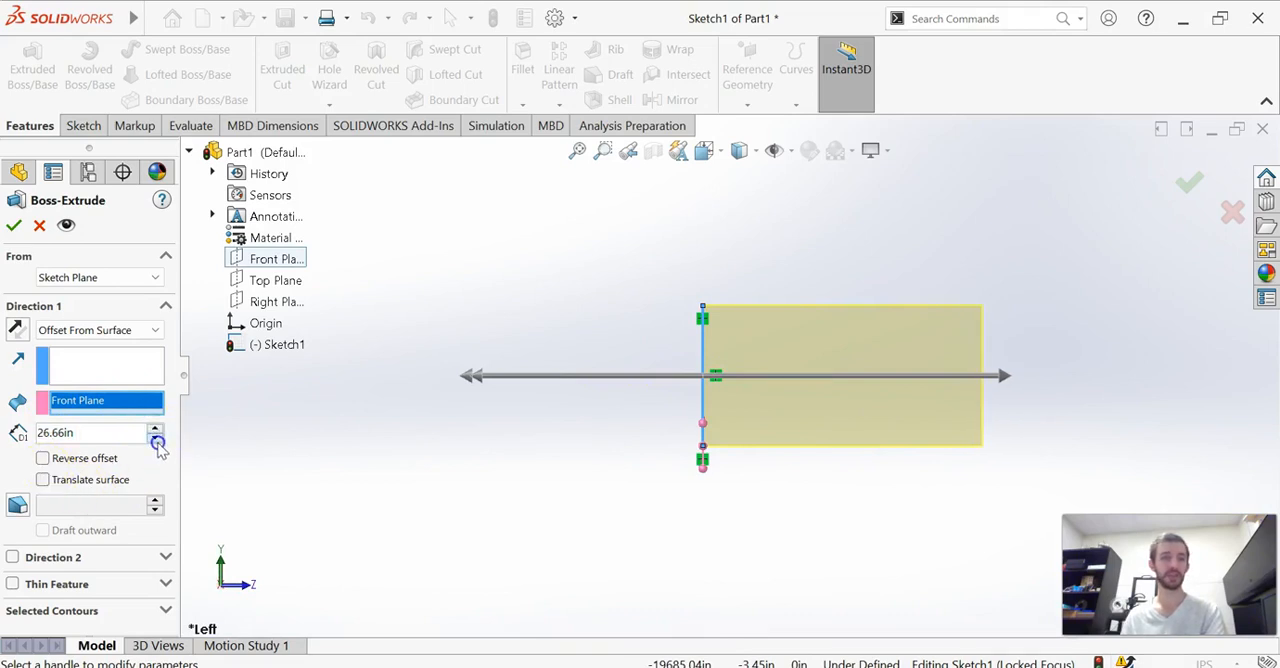
Lower the offset distance to 25.96 in and try the Translate surface option, leaving it turned off
{"action": "left_click", "coordinate": [156, 441]}
{"action": "left_click", "coordinate": [156, 441]}
{"action": "left_click", "coordinate": [41, 480]}
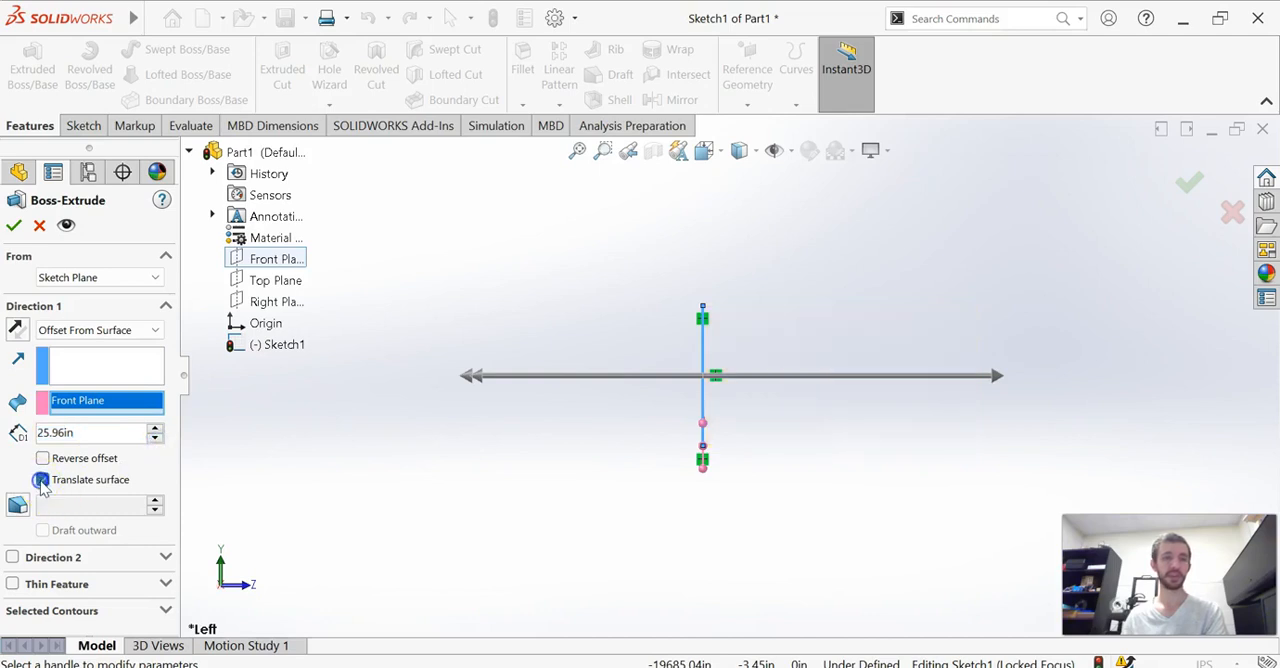
{"action": "left_click", "coordinate": [42, 480]}
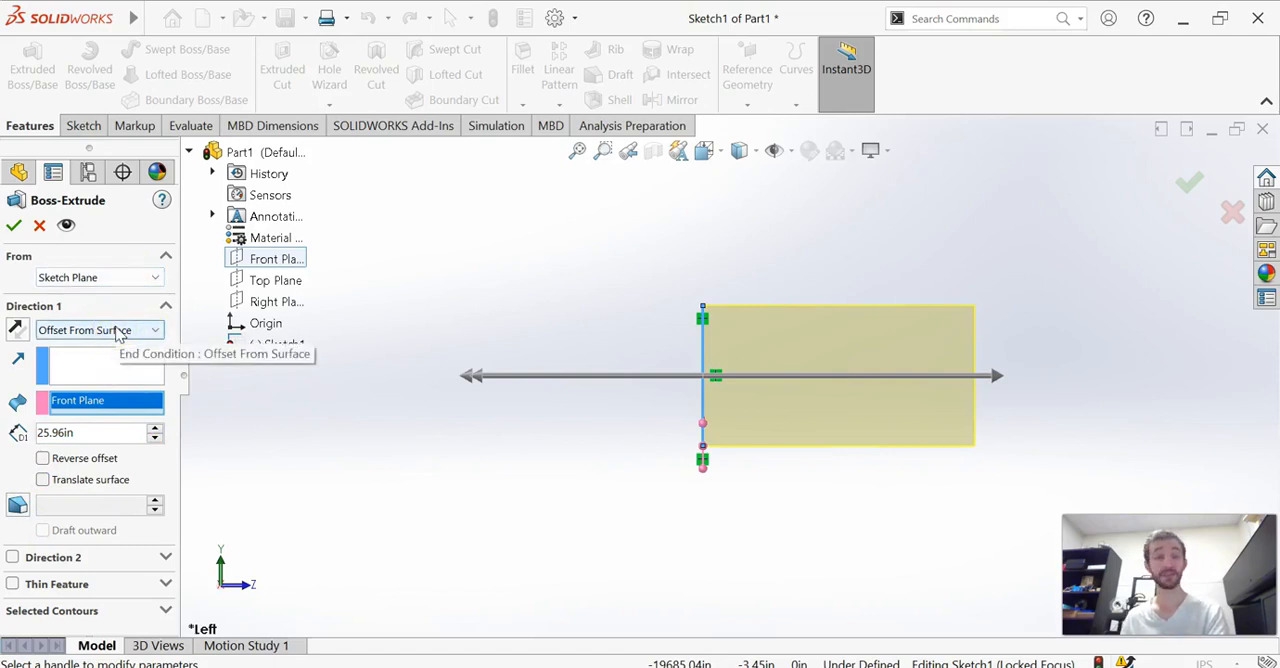
Set the extrusion to start at a 1.80 in offset from the sketch plane and reverse Direction 1
{"action": "left_click", "coordinate": [123, 278]}
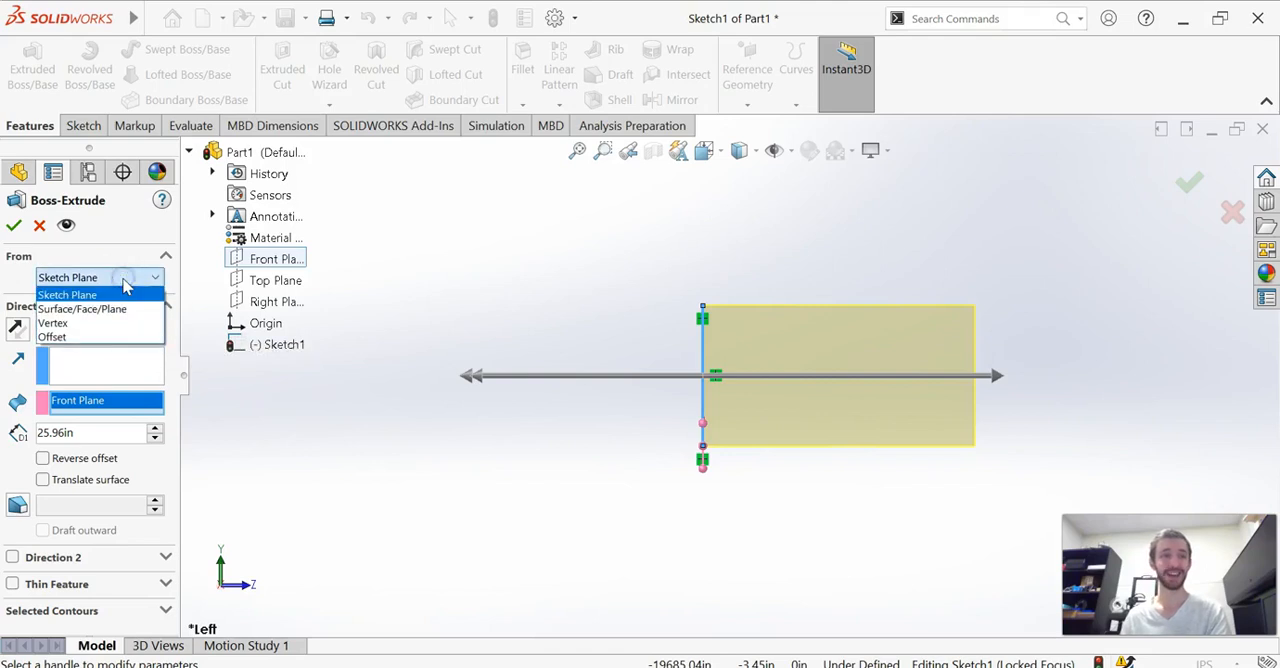
{"action": "left_click", "coordinate": [114, 337]}
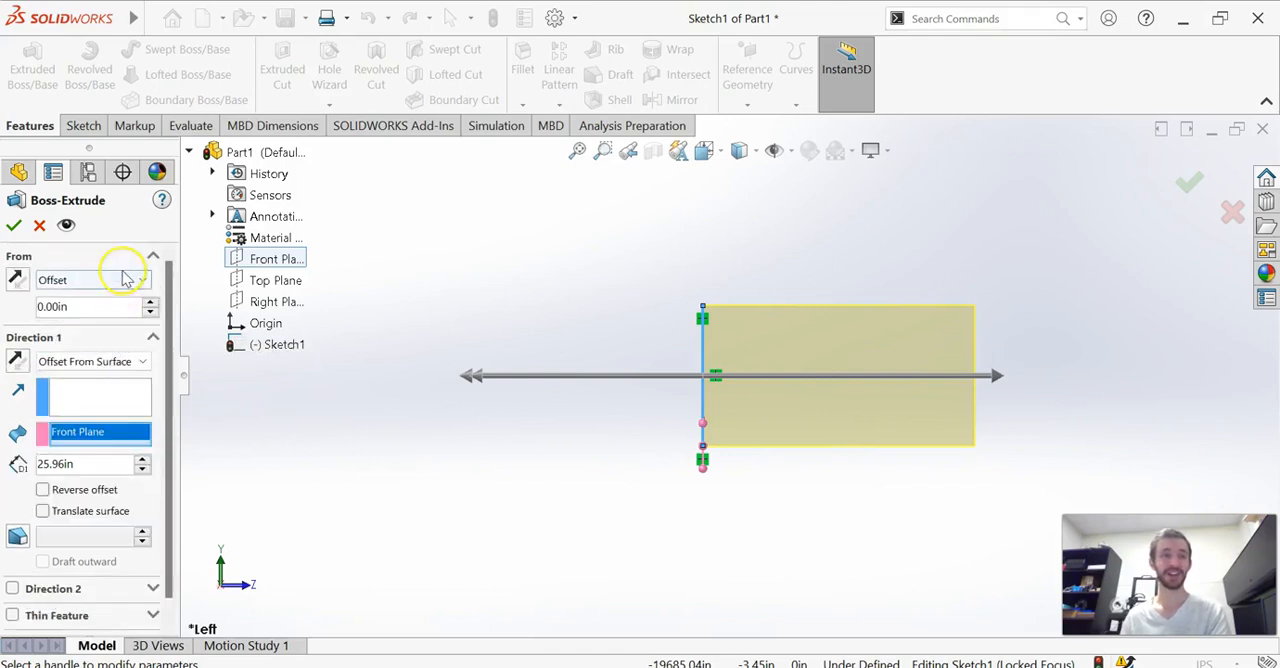
{"action": "left_click", "coordinate": [151, 303]}
{"action": "left_click", "coordinate": [151, 303]}
{"action": "left_click", "coordinate": [151, 303]}
{"action": "left_click", "coordinate": [151, 303]}
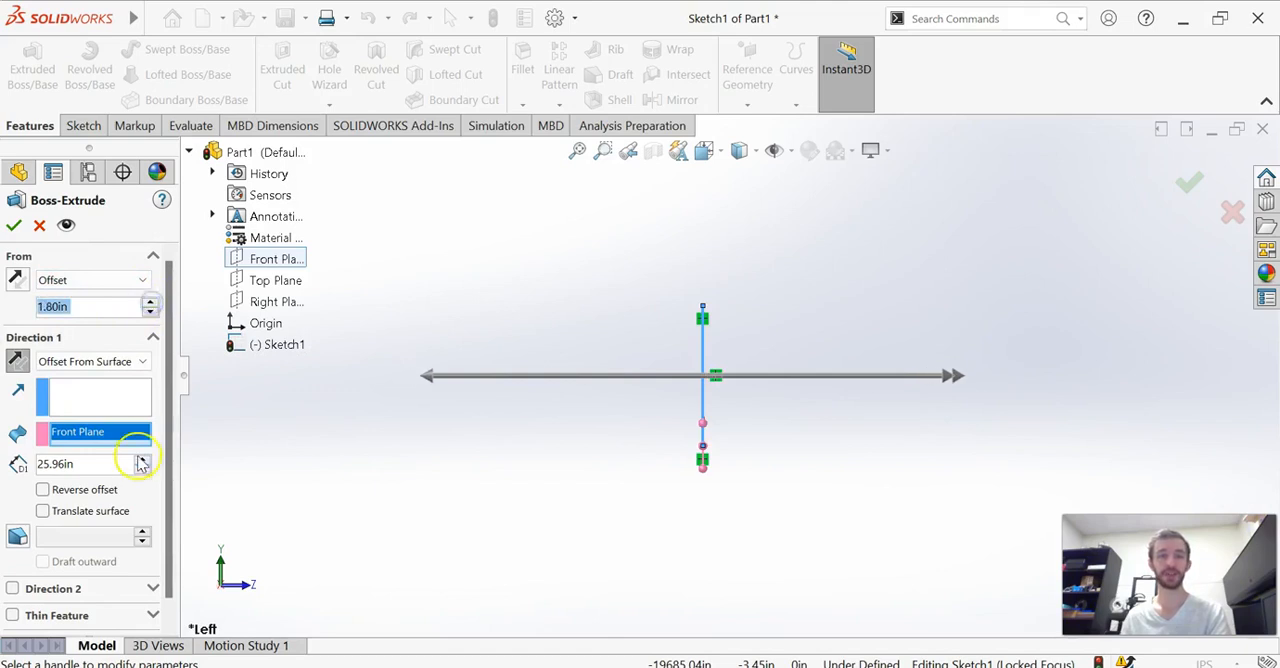
Change the extrusion's end condition to Blind and restore Sketch Plane as its start condition
{"action": "left_click", "coordinate": [128, 362]}
{"action": "left_click", "coordinate": [111, 374]}
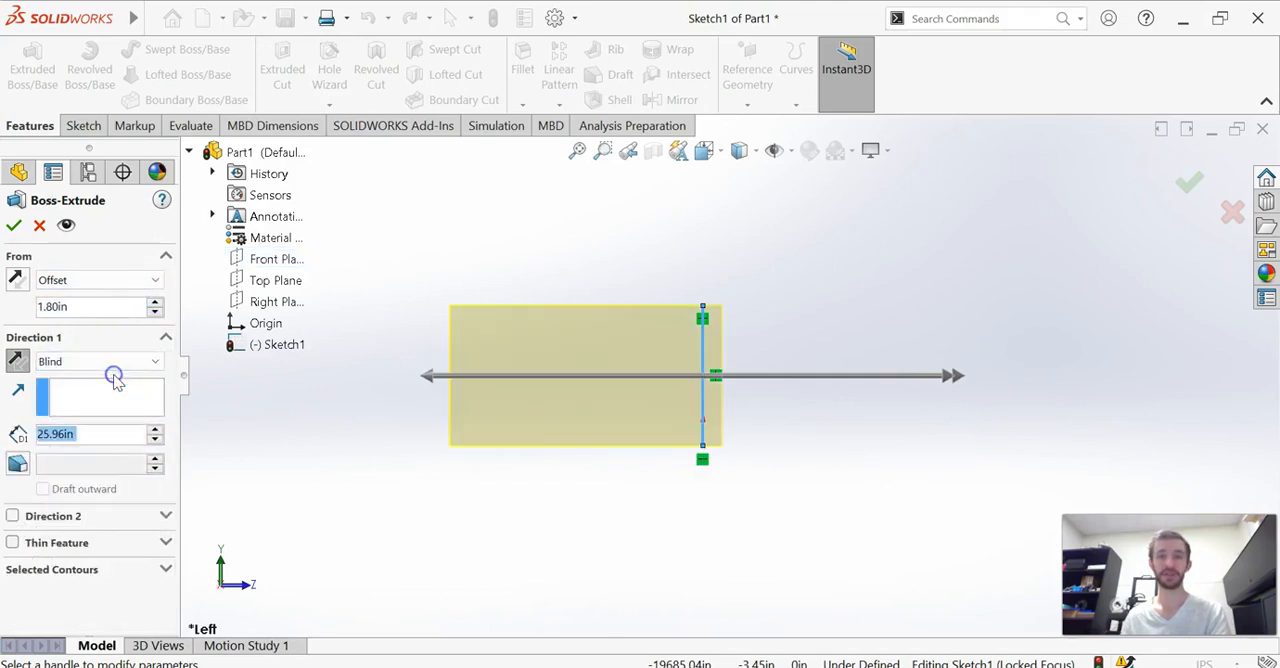
{"action": "left_click", "coordinate": [112, 288]}
{"action": "left_click", "coordinate": [107, 294]}
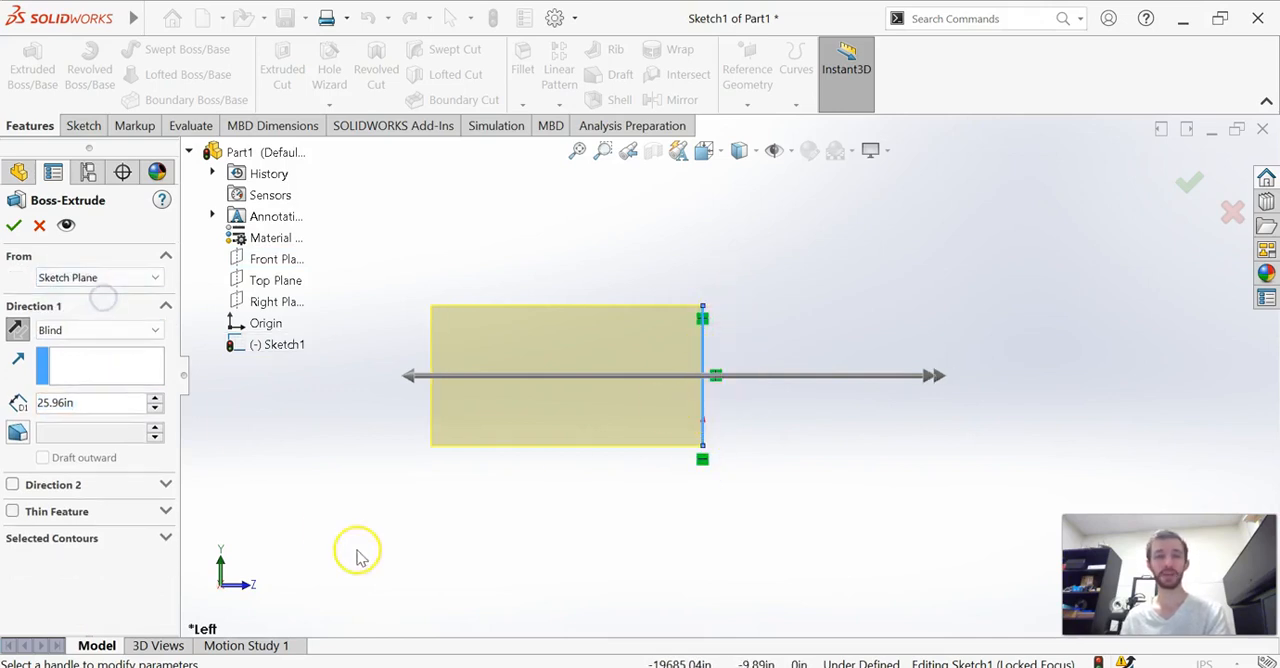
Try the Mid Plane end condition on the extrusion and return it to Blind
{"action": "left_click", "coordinate": [62, 328]}
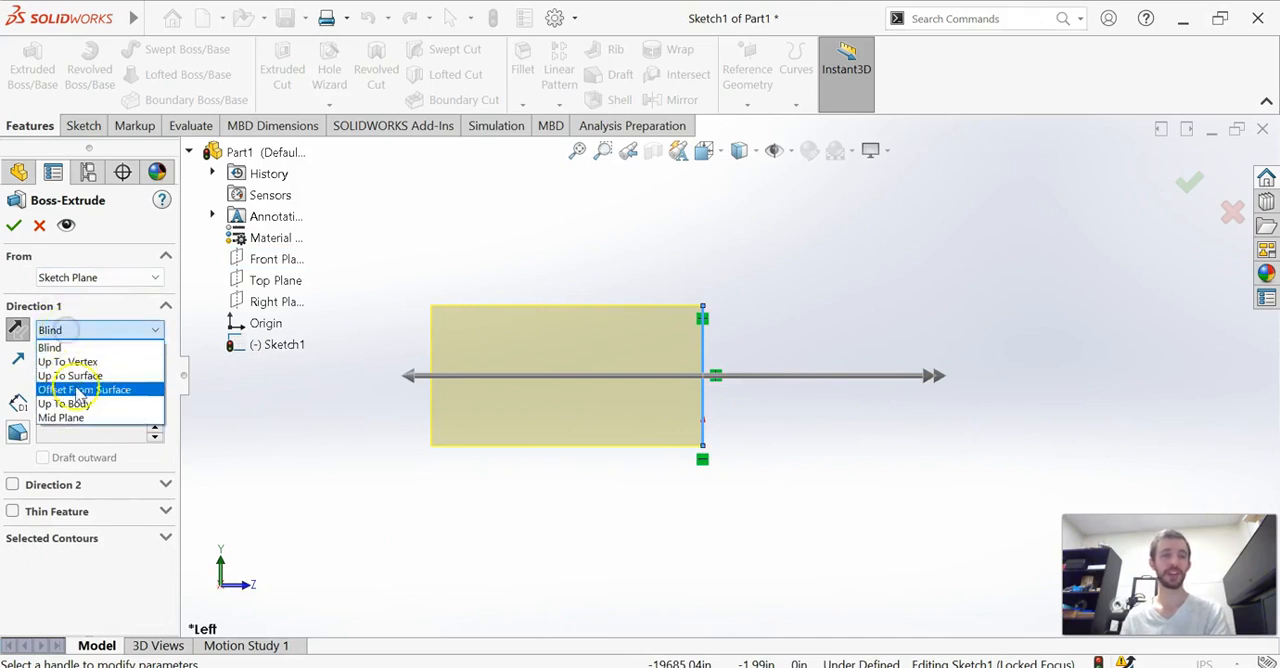
{"action": "left_click", "coordinate": [86, 347]}
{"action": "left_click", "coordinate": [100, 331]}
{"action": "left_click", "coordinate": [75, 417]}
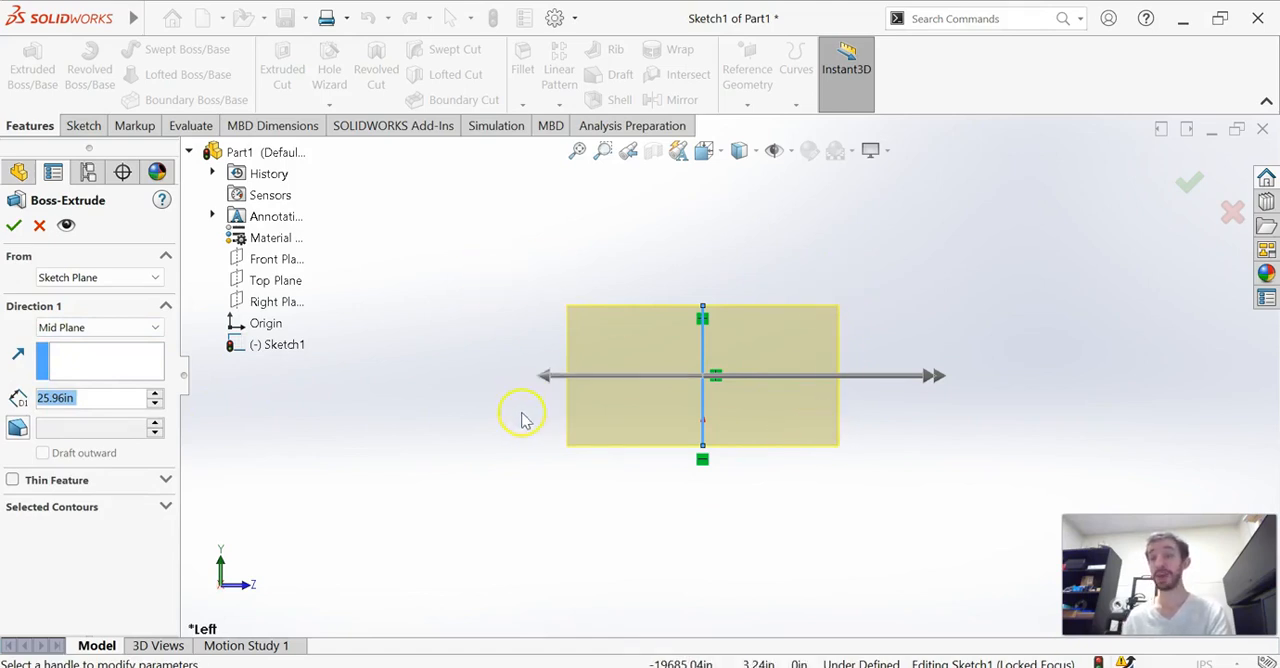
{"action": "left_click", "coordinate": [100, 329]}
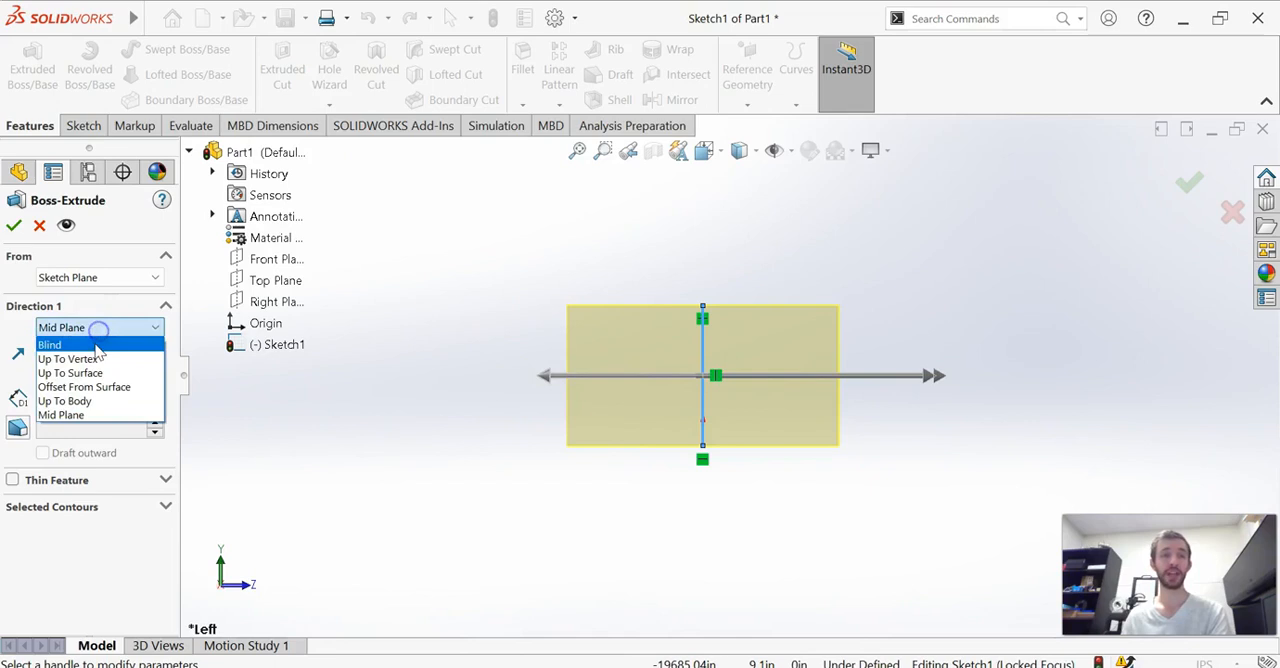
{"action": "left_click", "coordinate": [95, 343]}
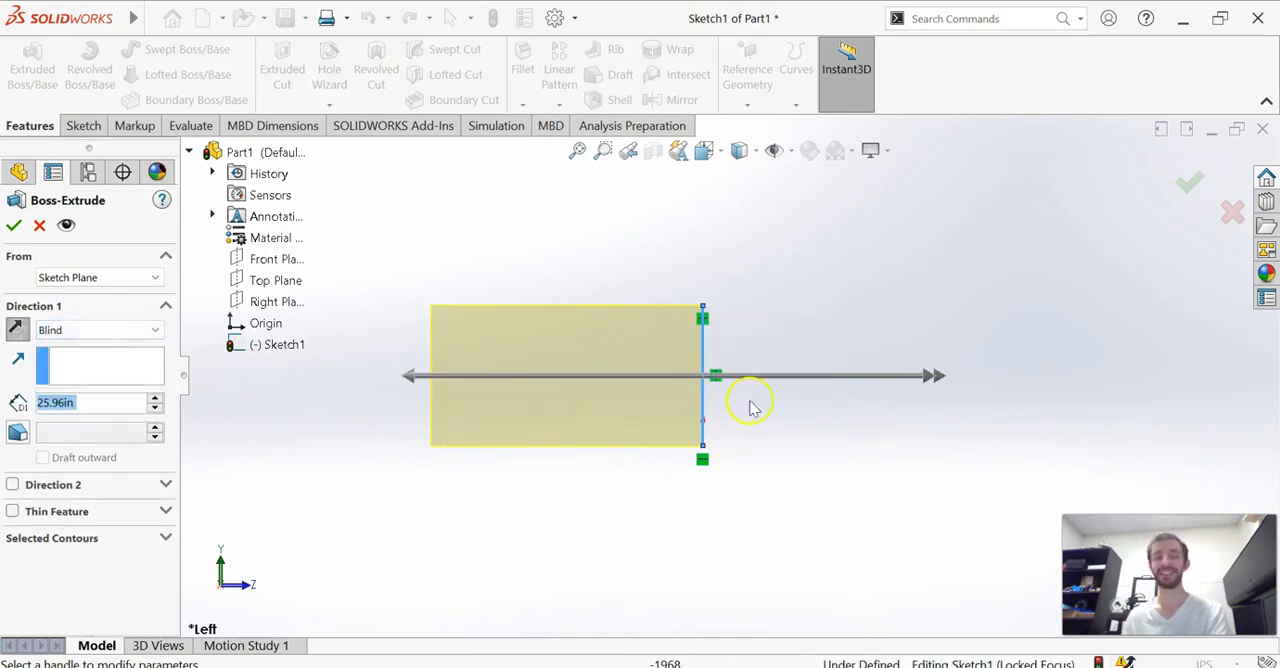